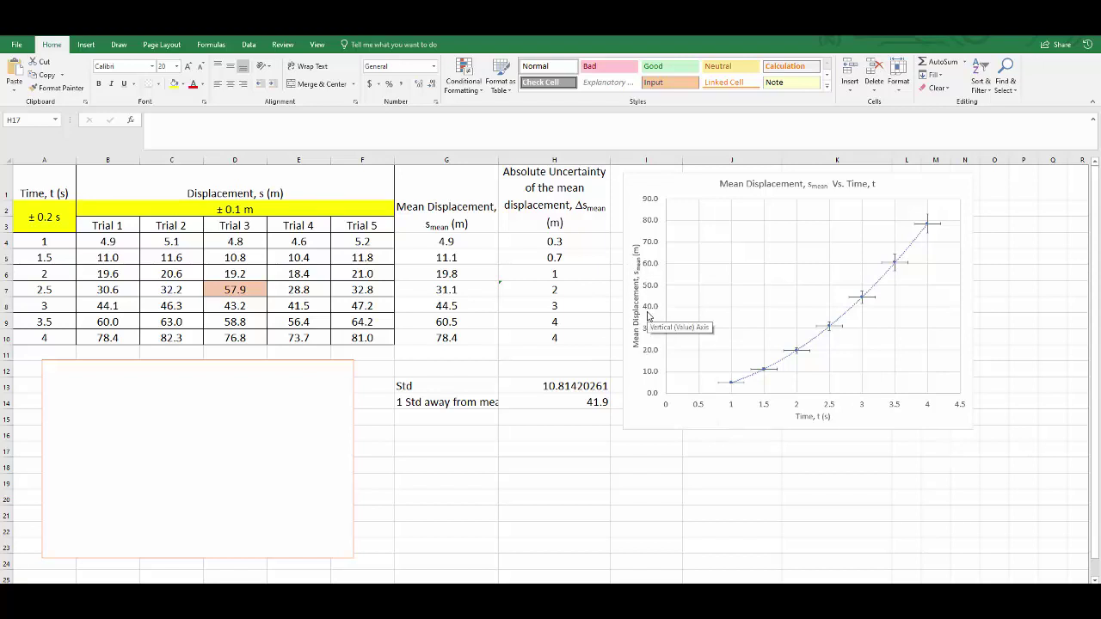
click(817, 342)
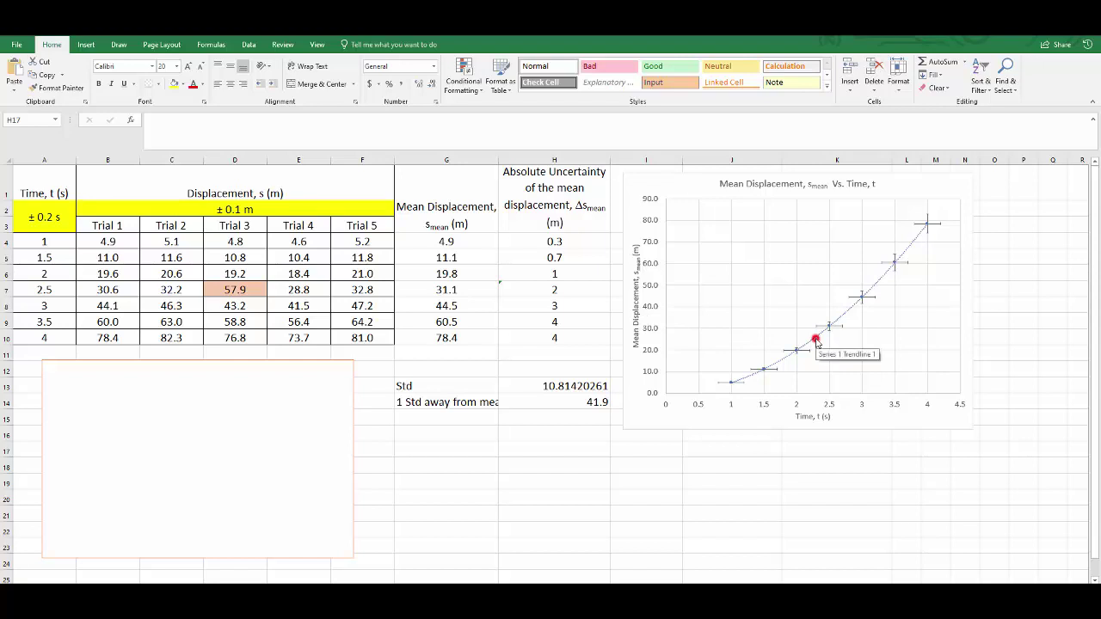
click(817, 343)
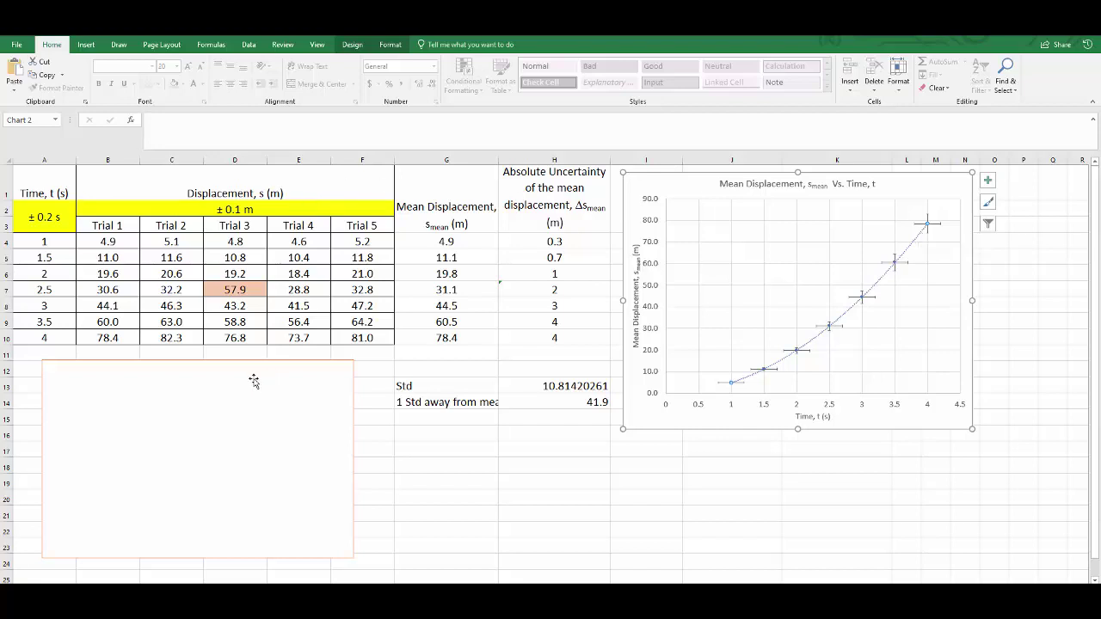
Insert the equation s = ut + ½at² in the empty rectangle below the data table.
click(254, 381)
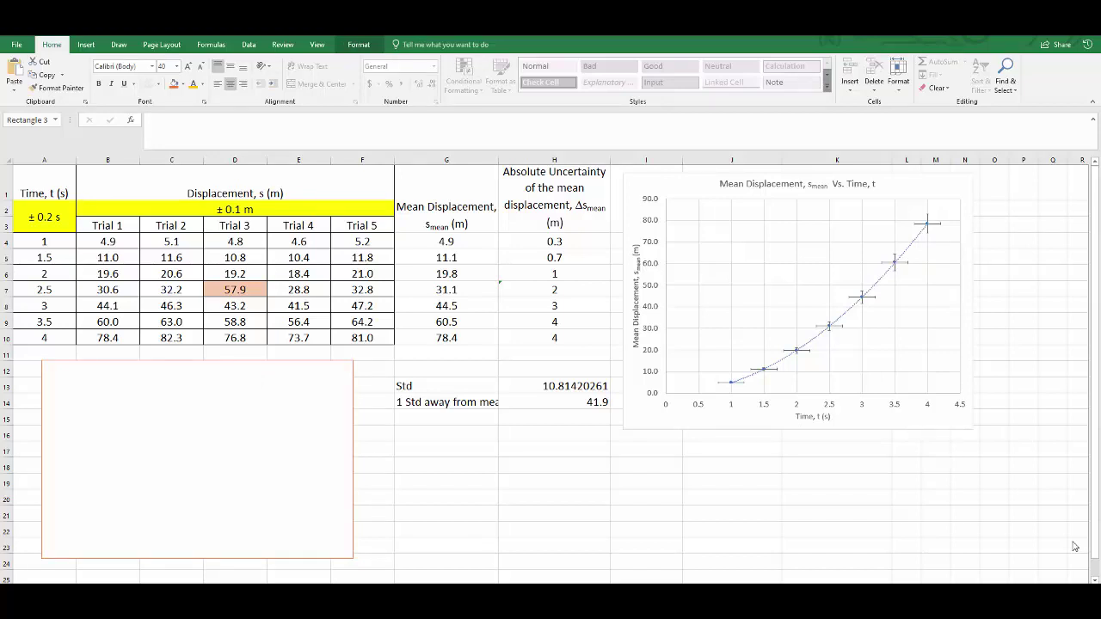
click(206, 389)
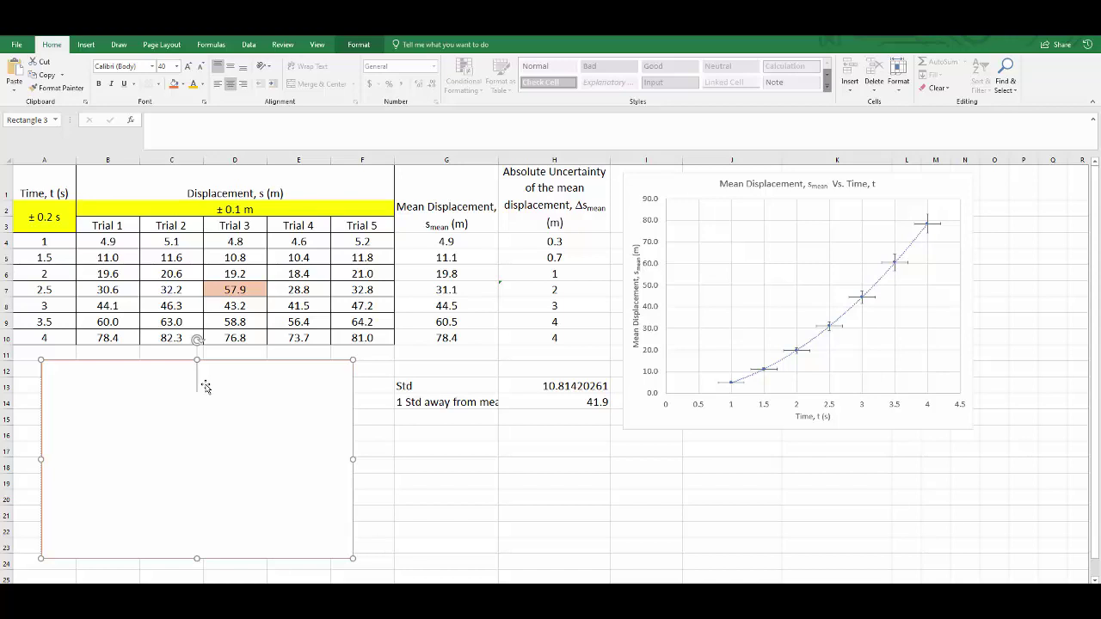
text(S)
key(BackSpace)
key(alt+equal)
text(s)
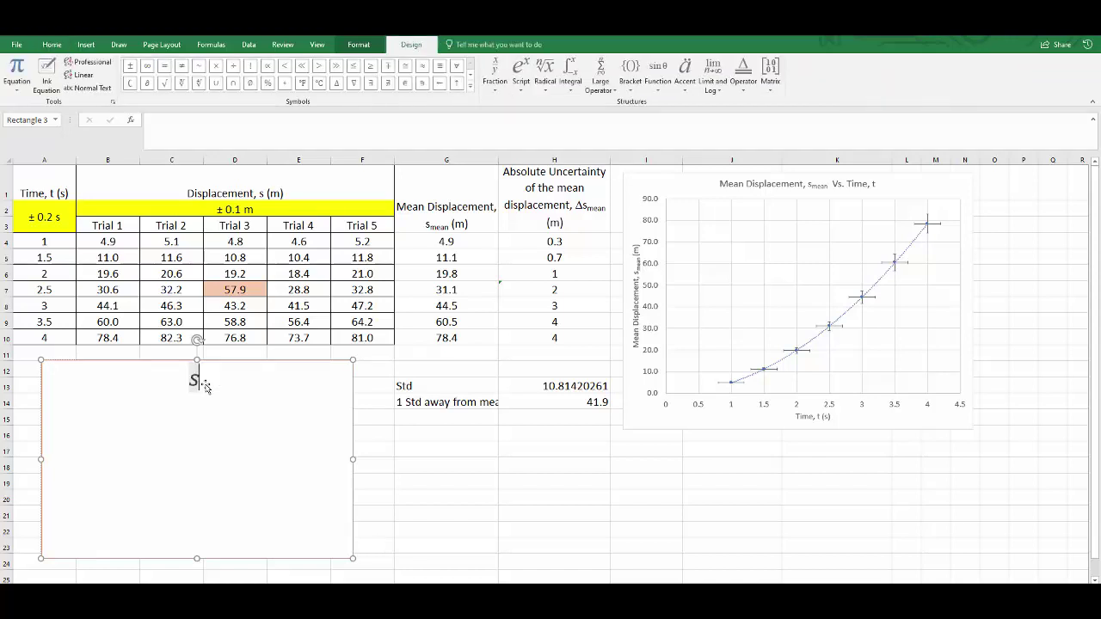
text(=u)
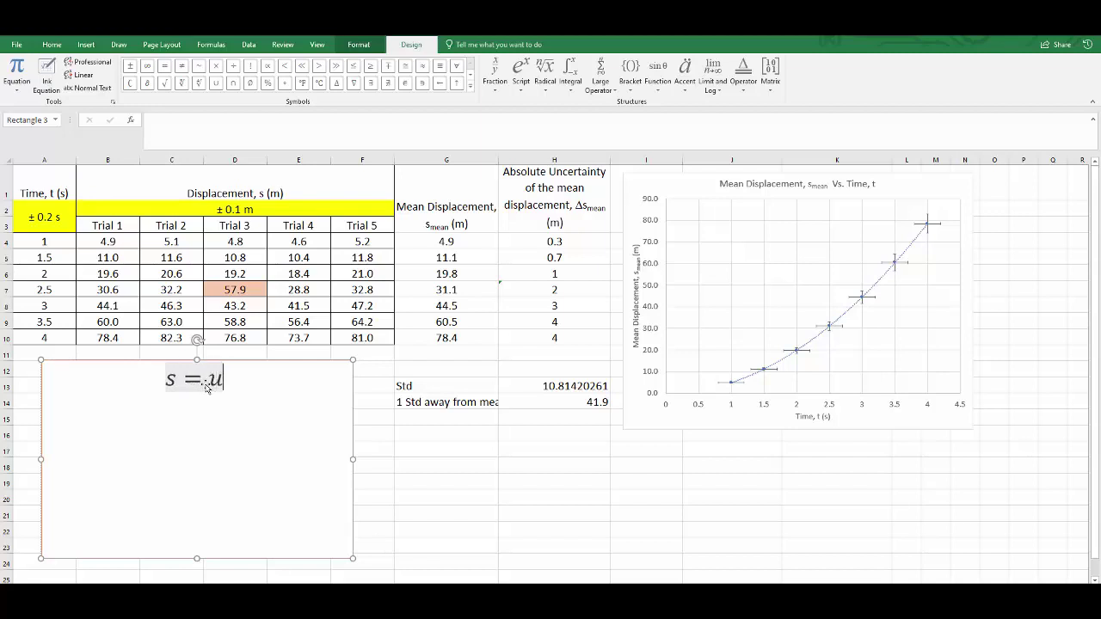
text(t+)
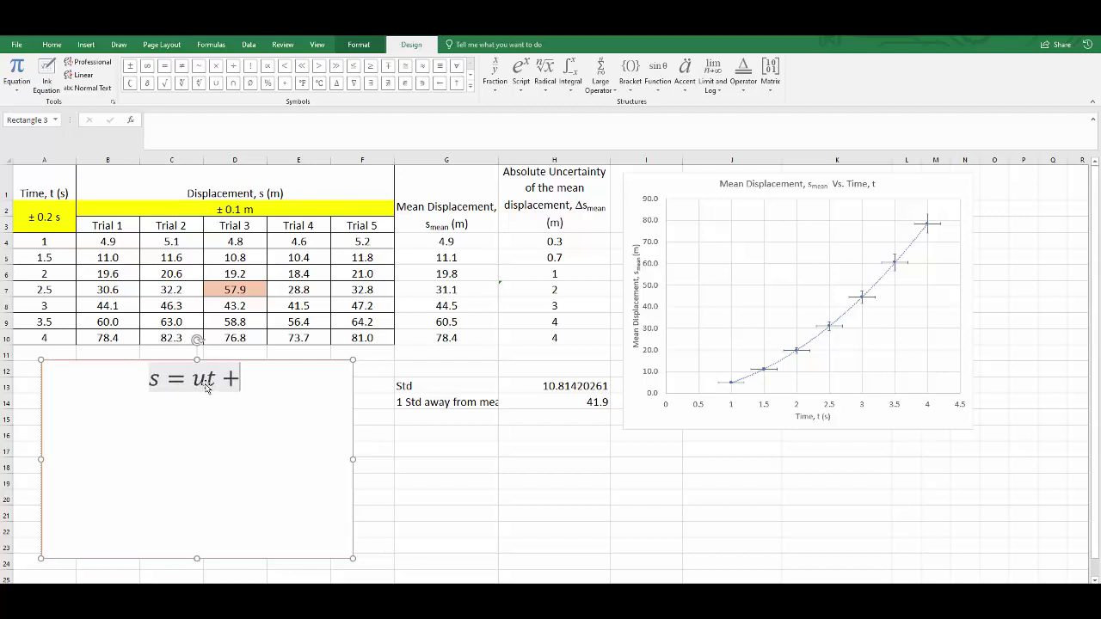
text(1/2 g)
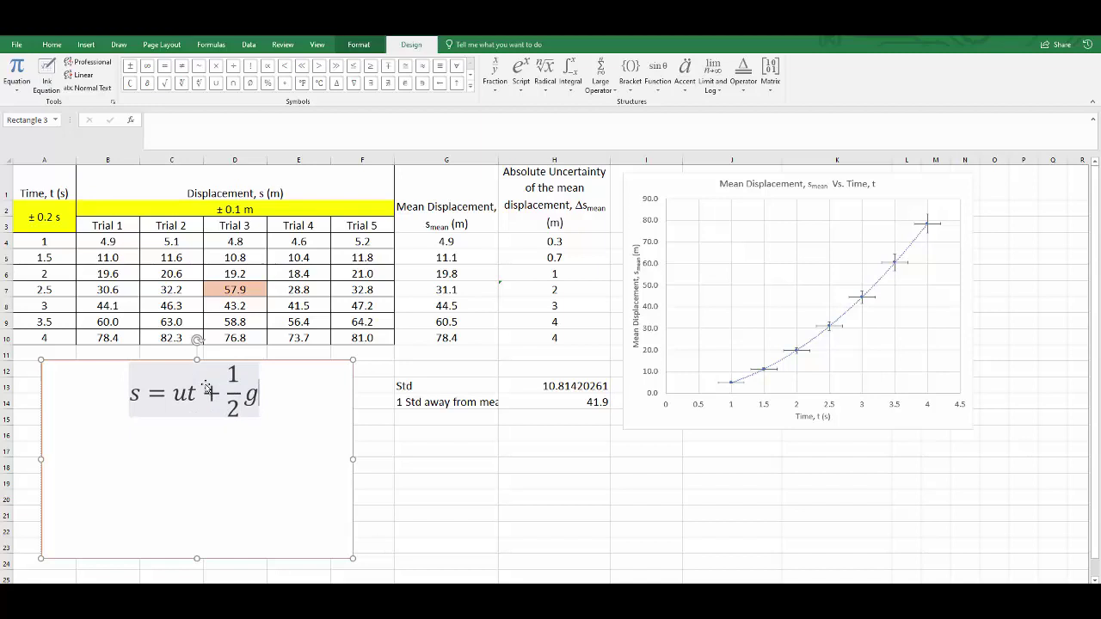
key(BackSpace)
text(at^2)
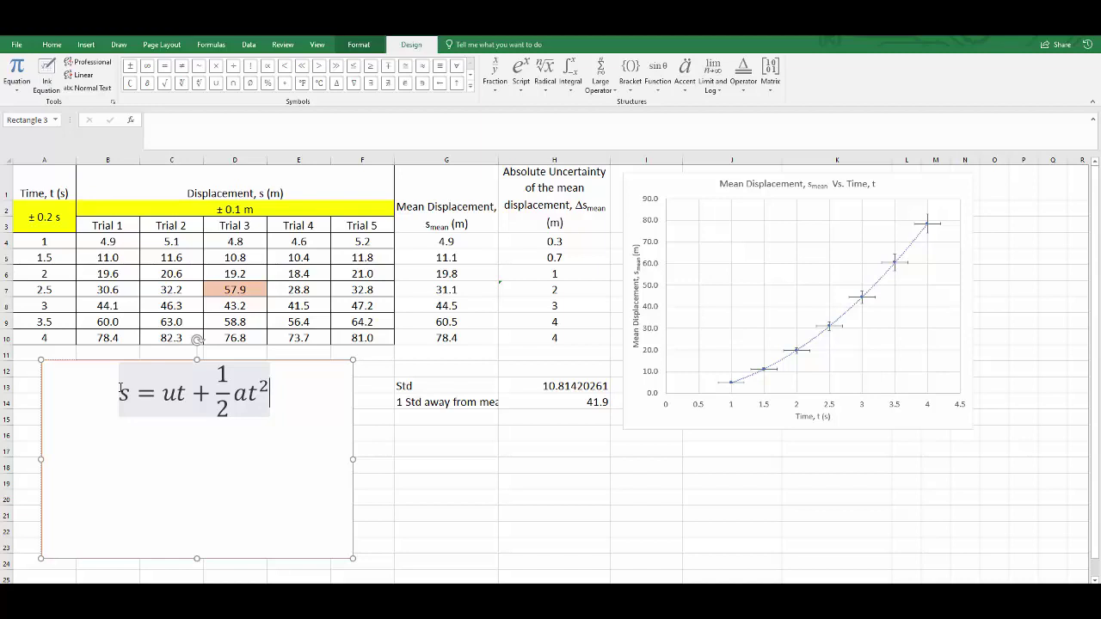
Add a second equation, s = ½gt², on a new line below the first one in the rectangle.
double_click(170, 396)
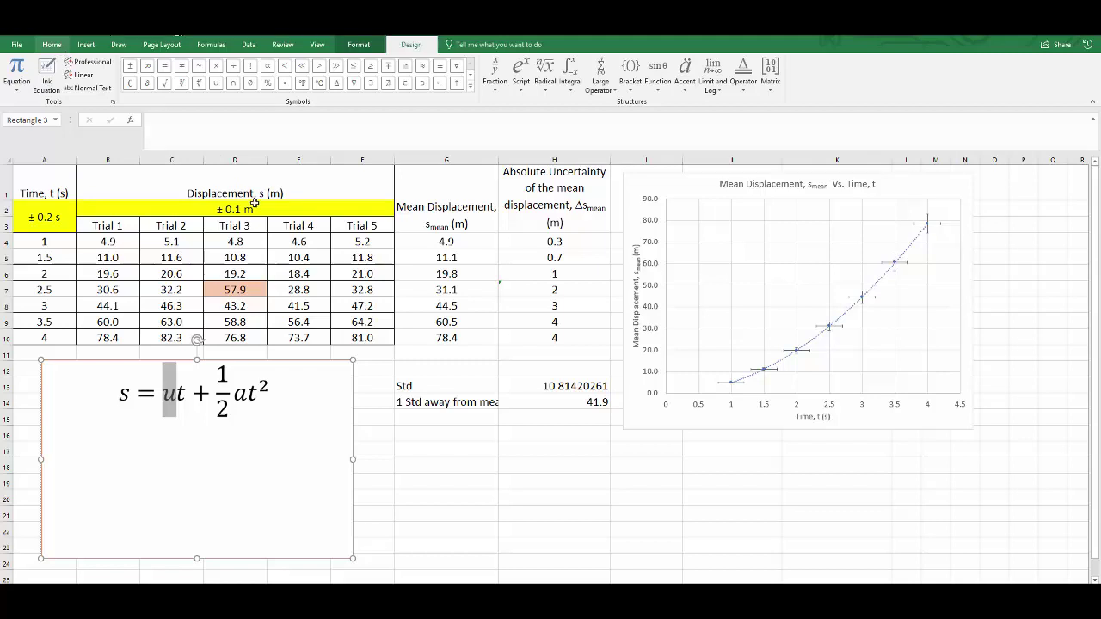
click(278, 395)
click(266, 392)
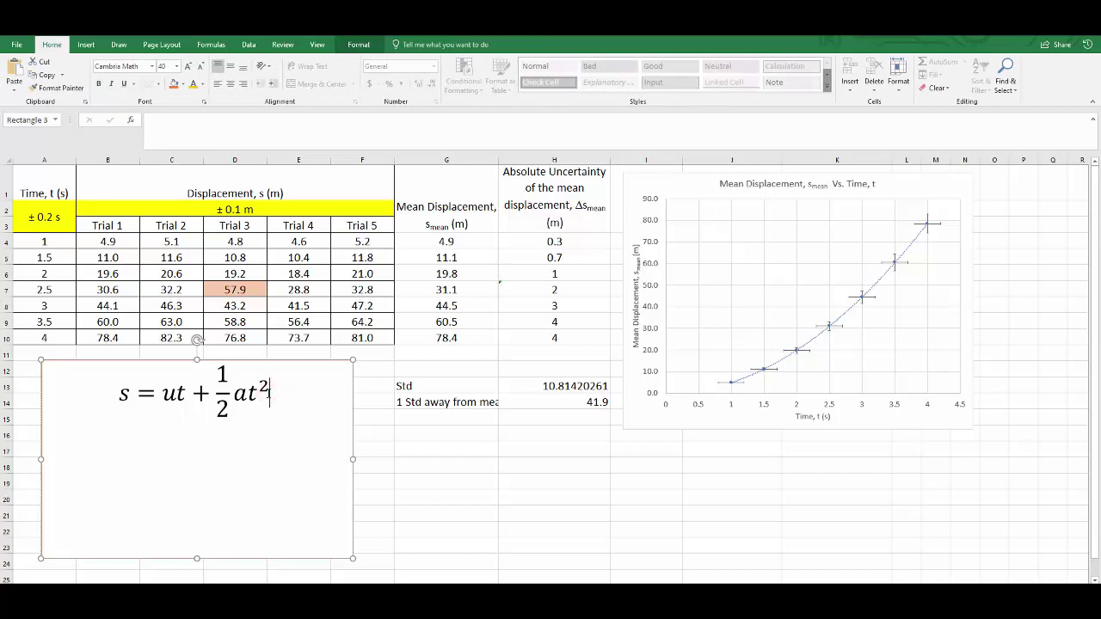
key(Right)
key(Return)
key(alt+equal)
text(s)
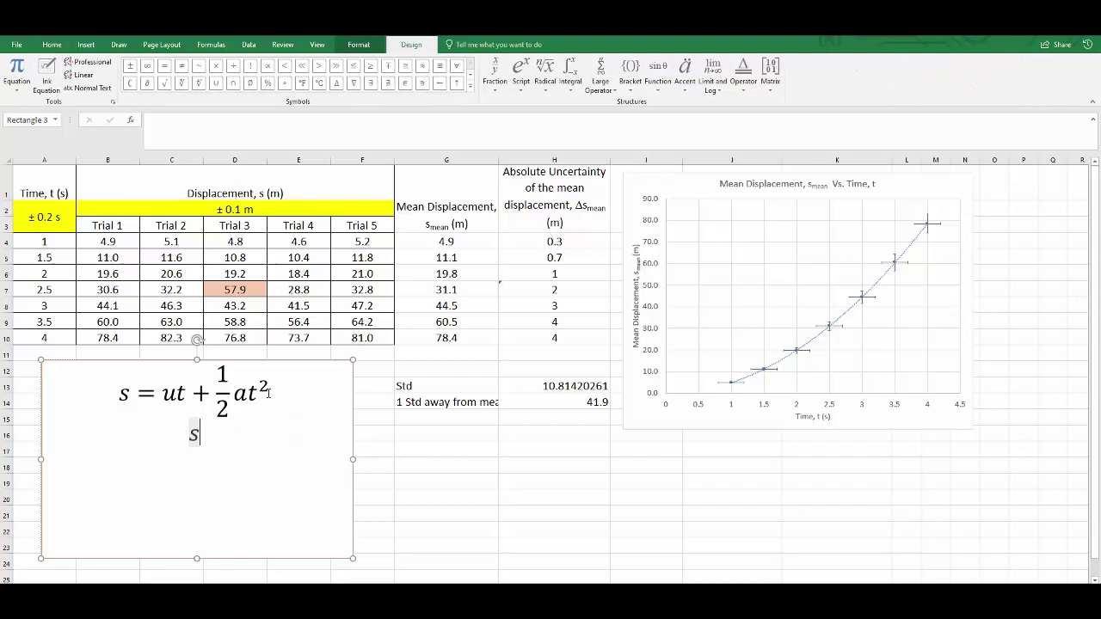
text( = 1/2 )
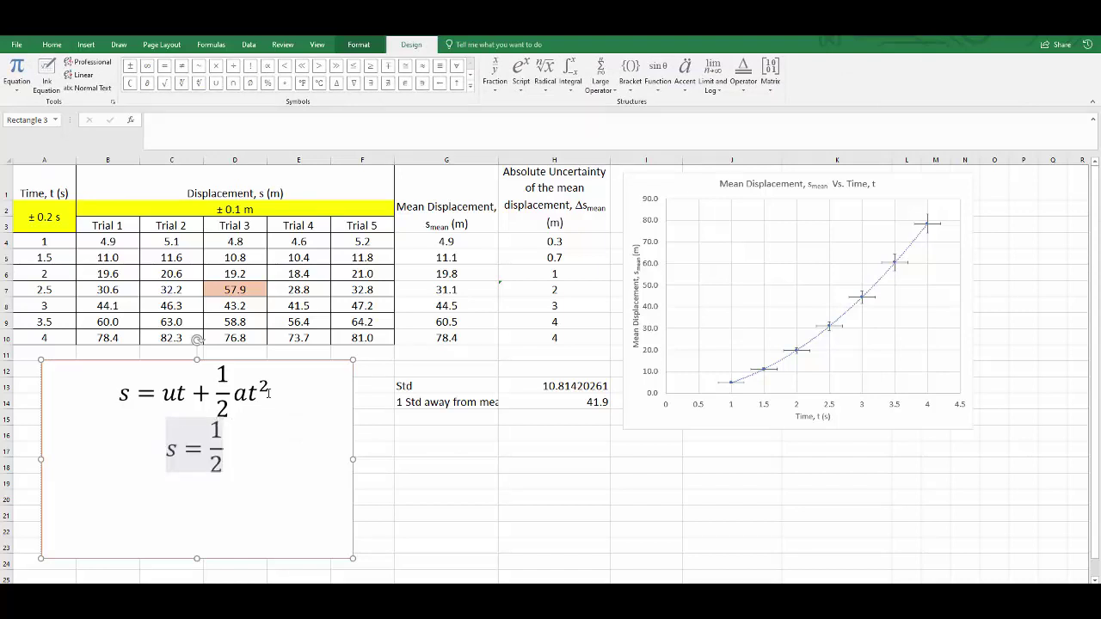
text(g)
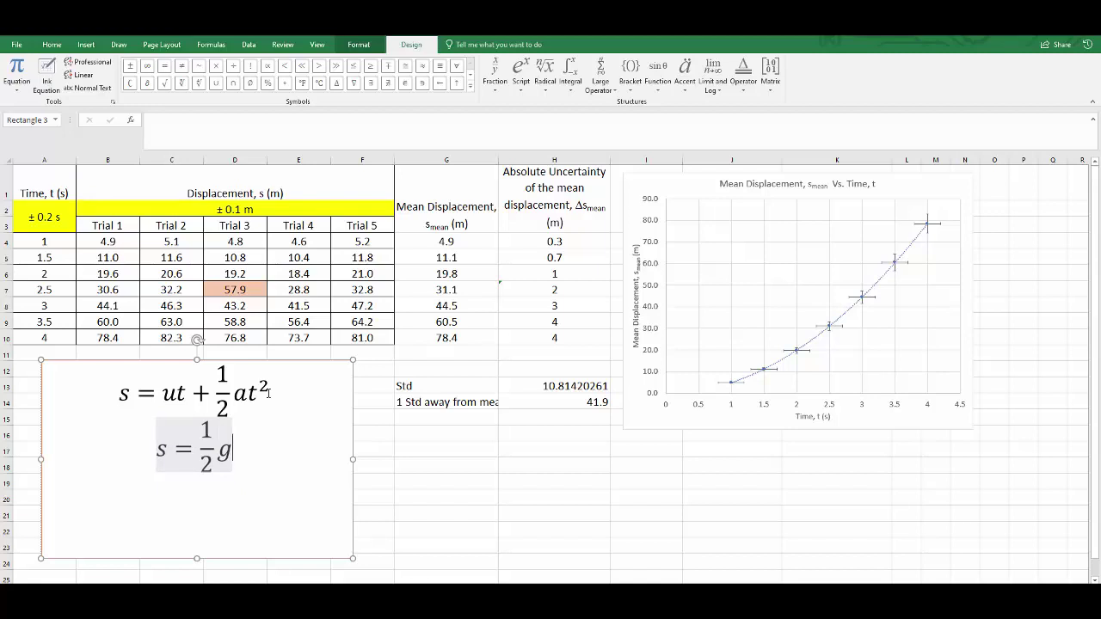
text(t^2)
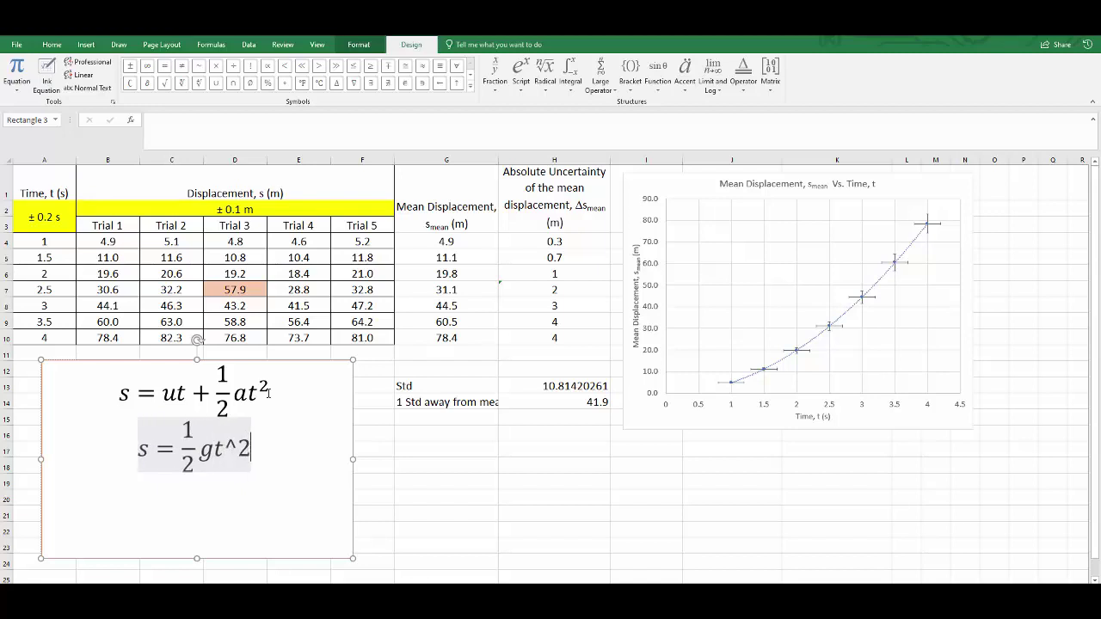
key(space)
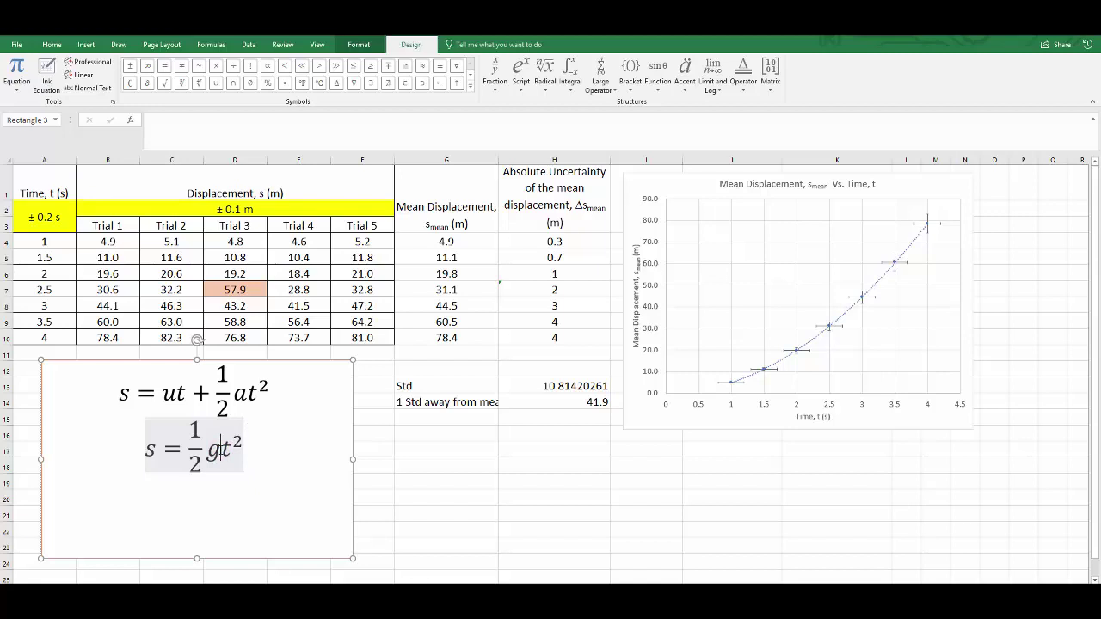
Color the ½g factor of the second equation gold.
drag(219, 448, 188, 449)
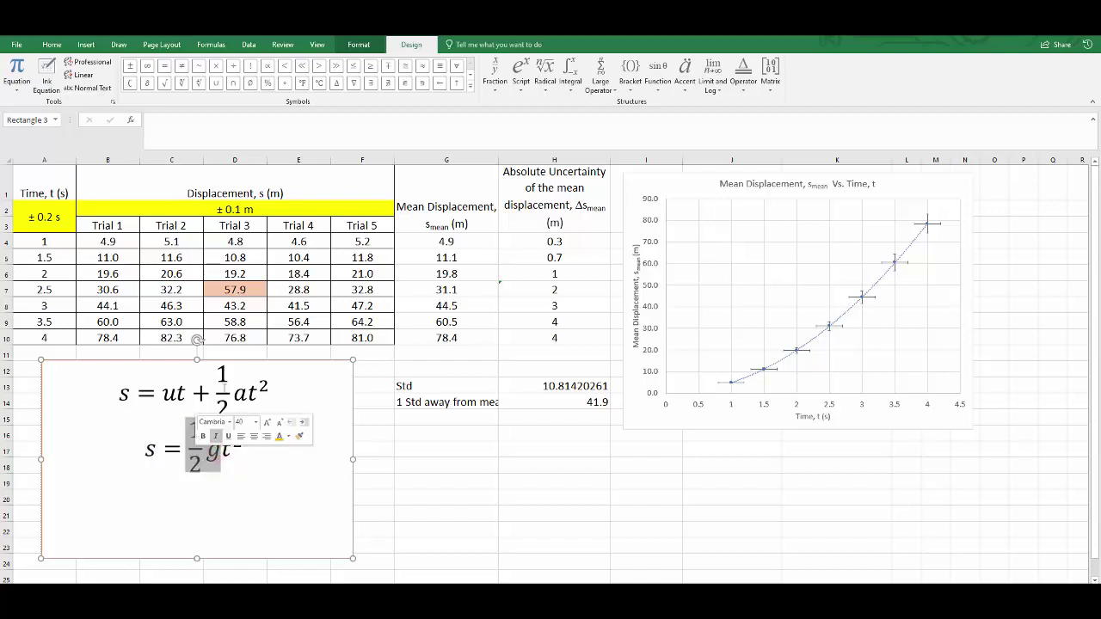
click(52, 44)
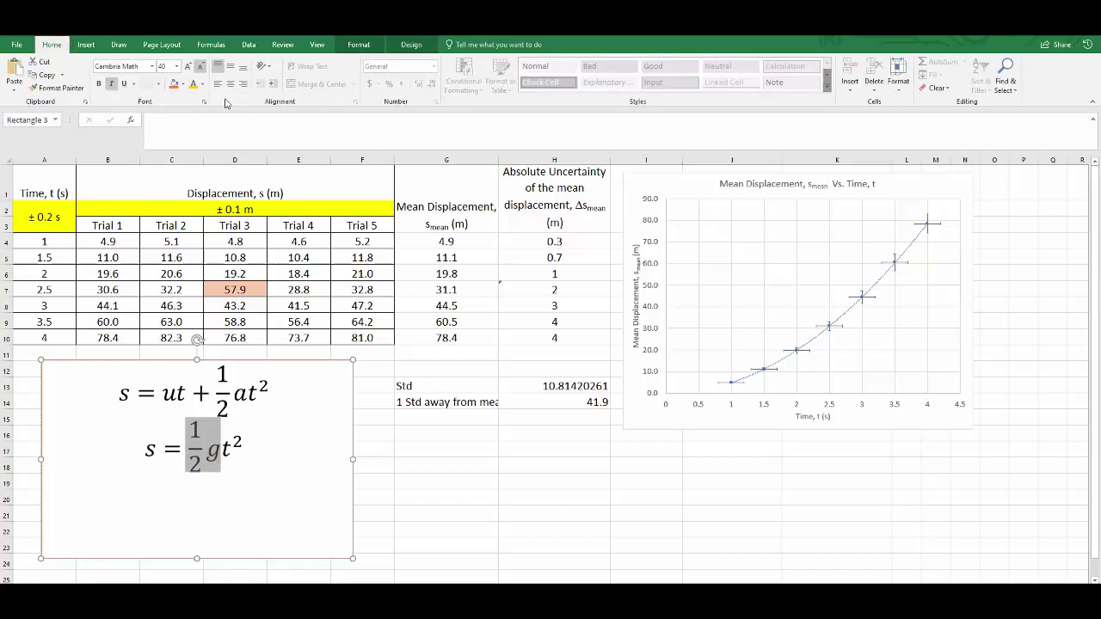
click(193, 84)
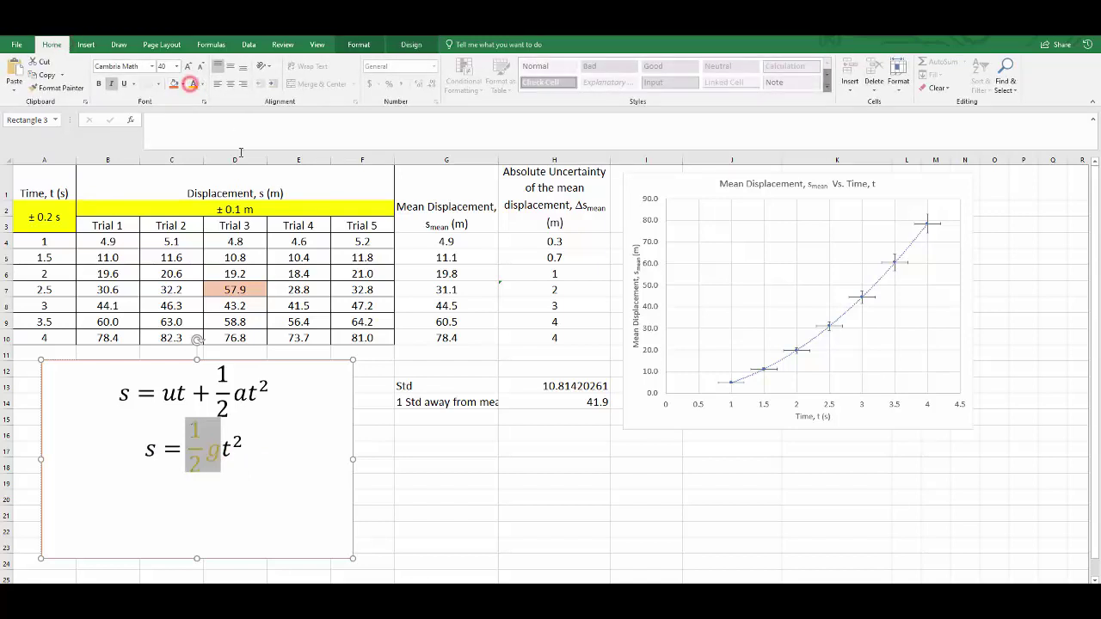
Add the proportionality s ∝ t² as a third equation line below s = ½gt².
click(245, 445)
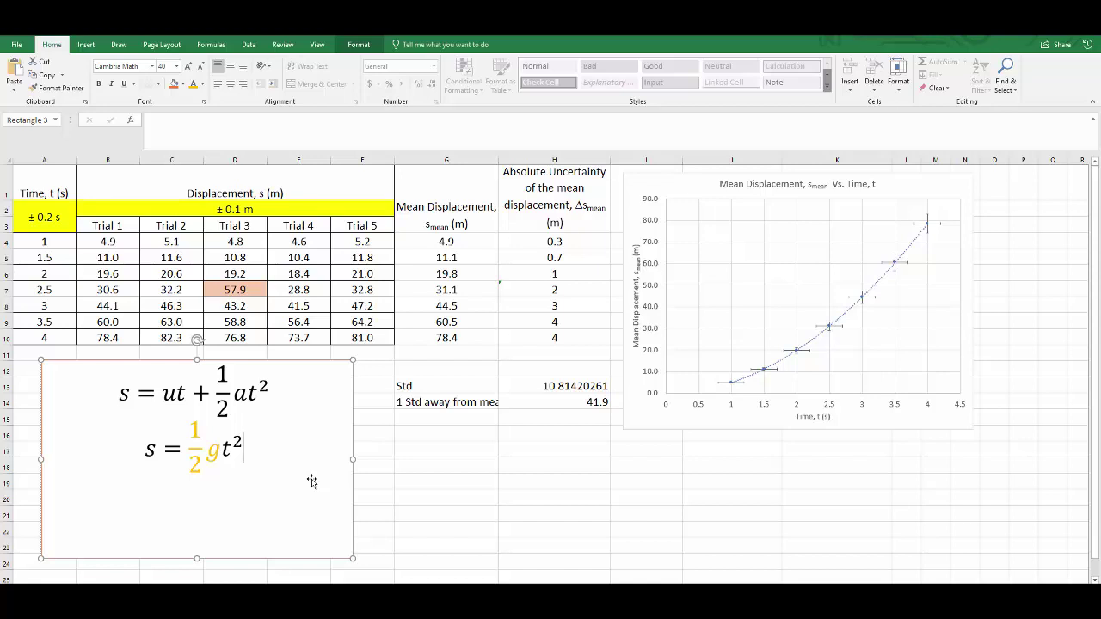
key(Return)
text(s)
key(BackSpace)
key(alt+equal)
text(s)
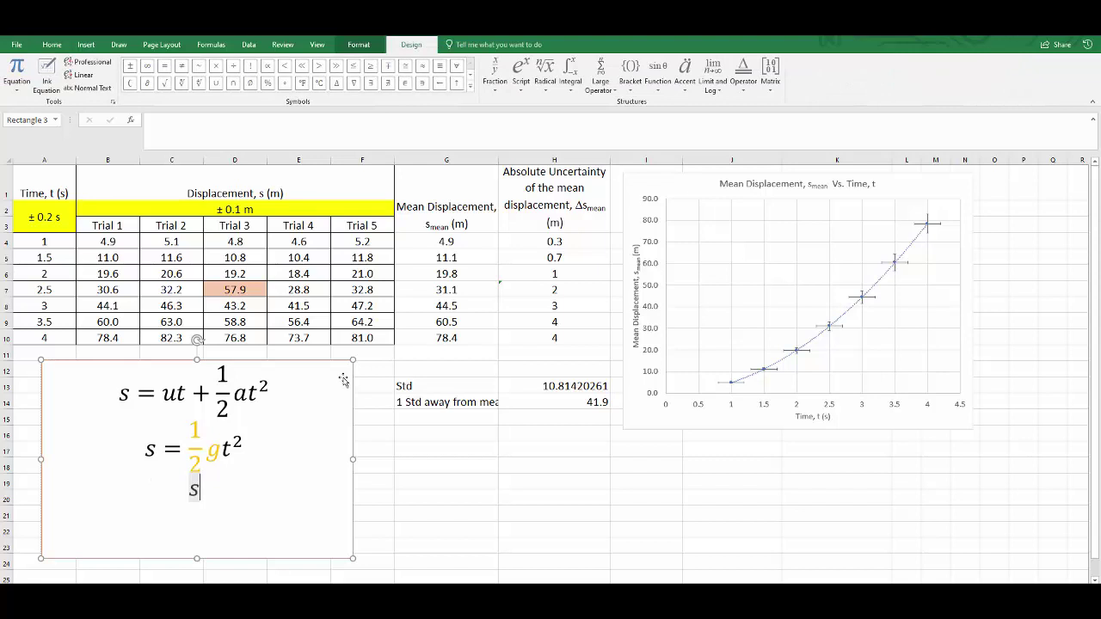
click(266, 68)
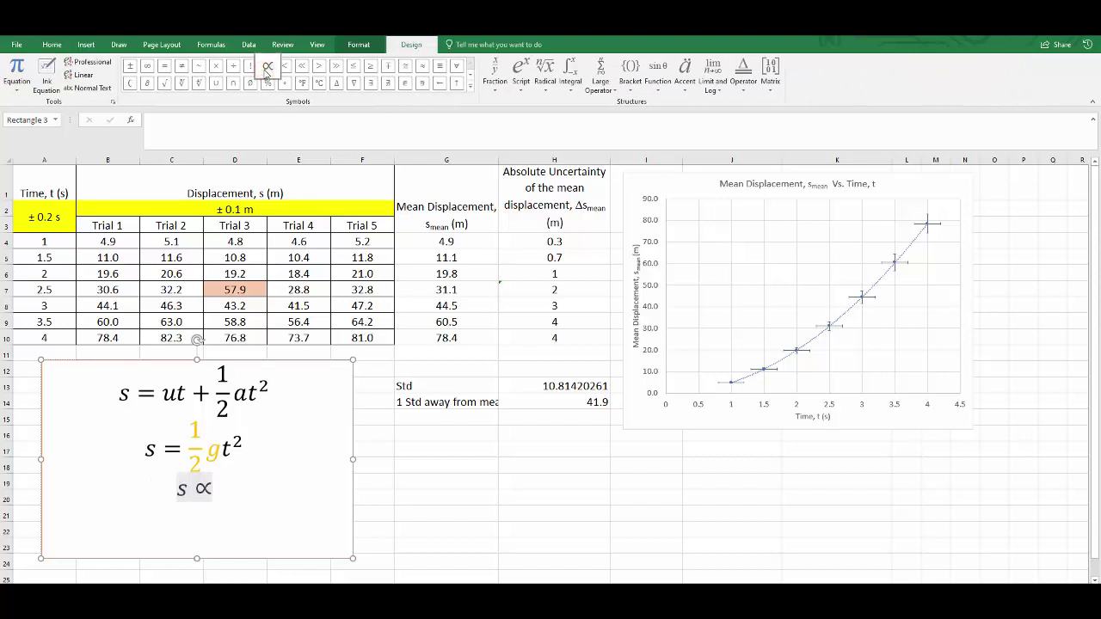
text(t^2)
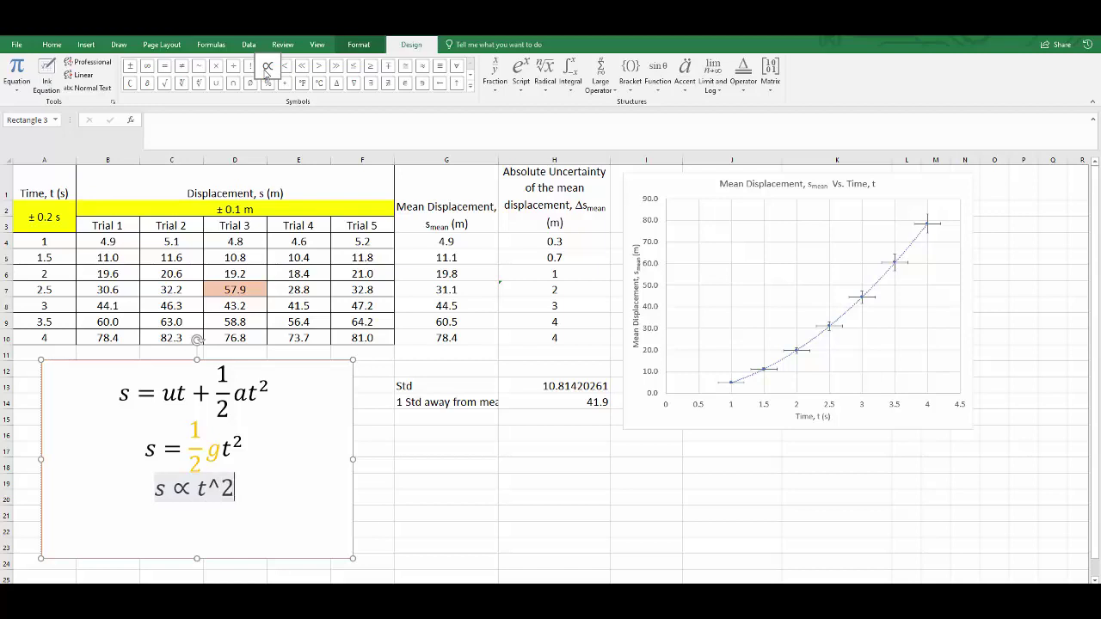
key(space)
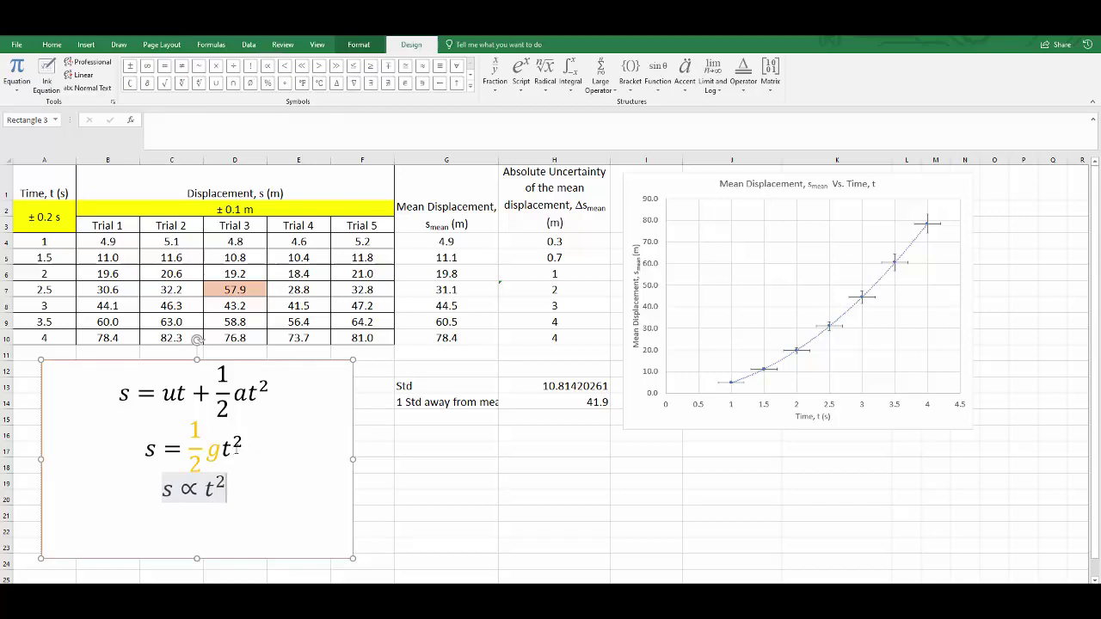
drag(222, 449, 181, 455)
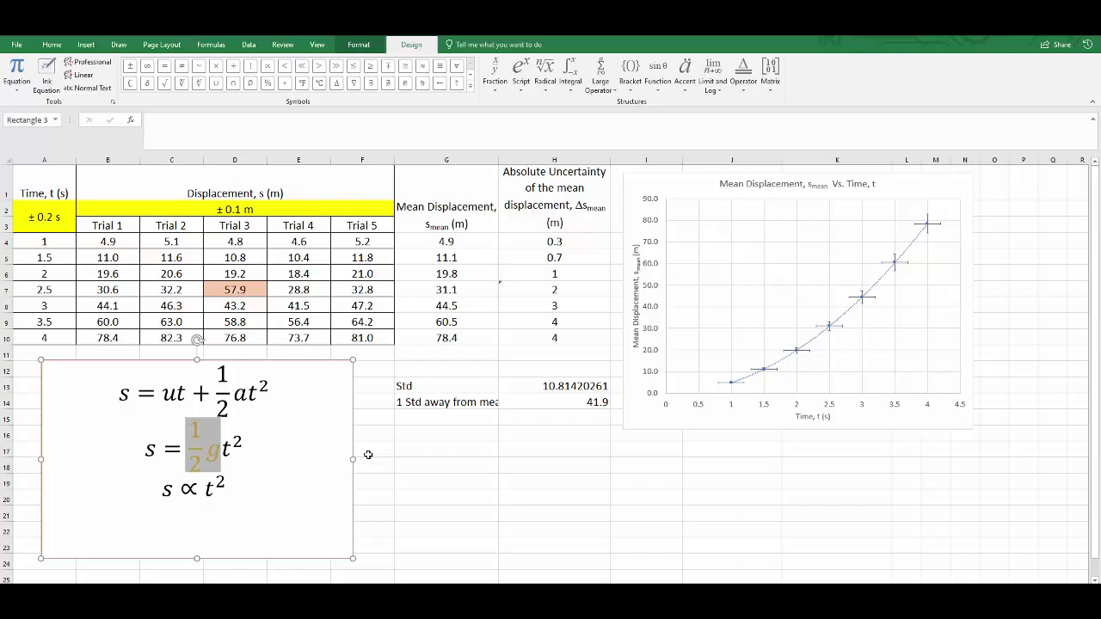
click(227, 488)
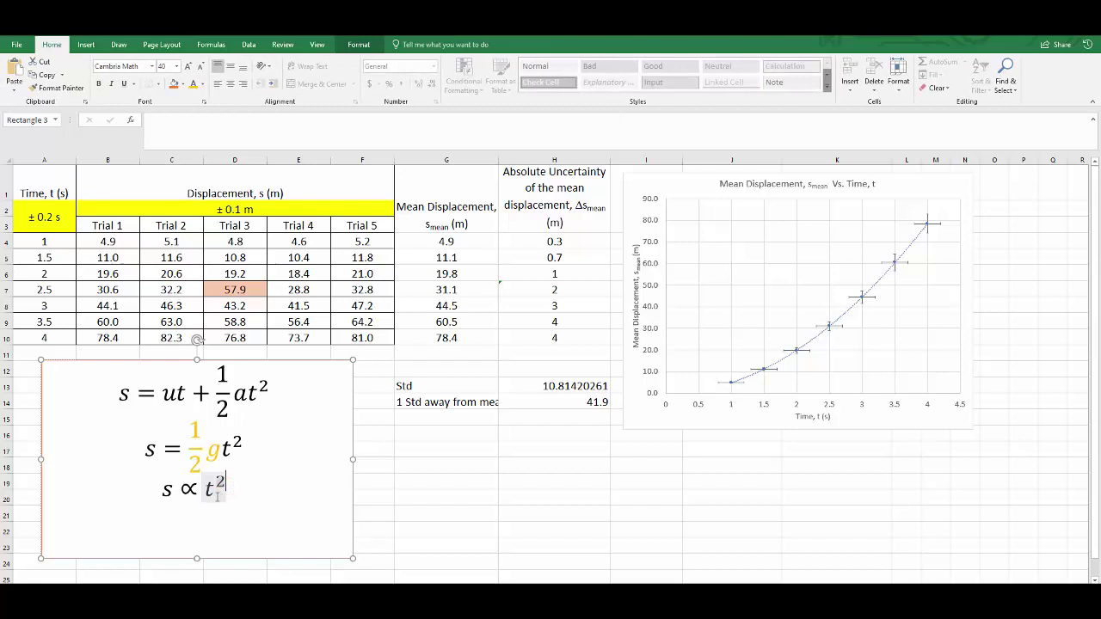
drag(226, 489, 203, 489)
Move the chart down clear of the table rows and set the font color of the hidden headers in I1:K3 to black.
click(950, 356)
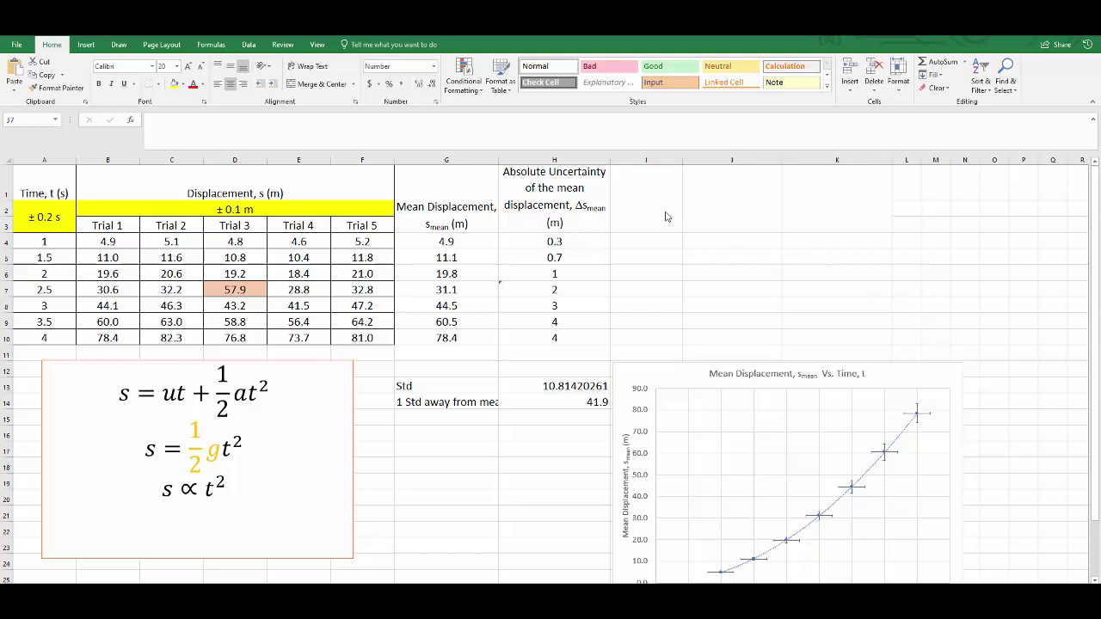
drag(665, 217, 860, 207)
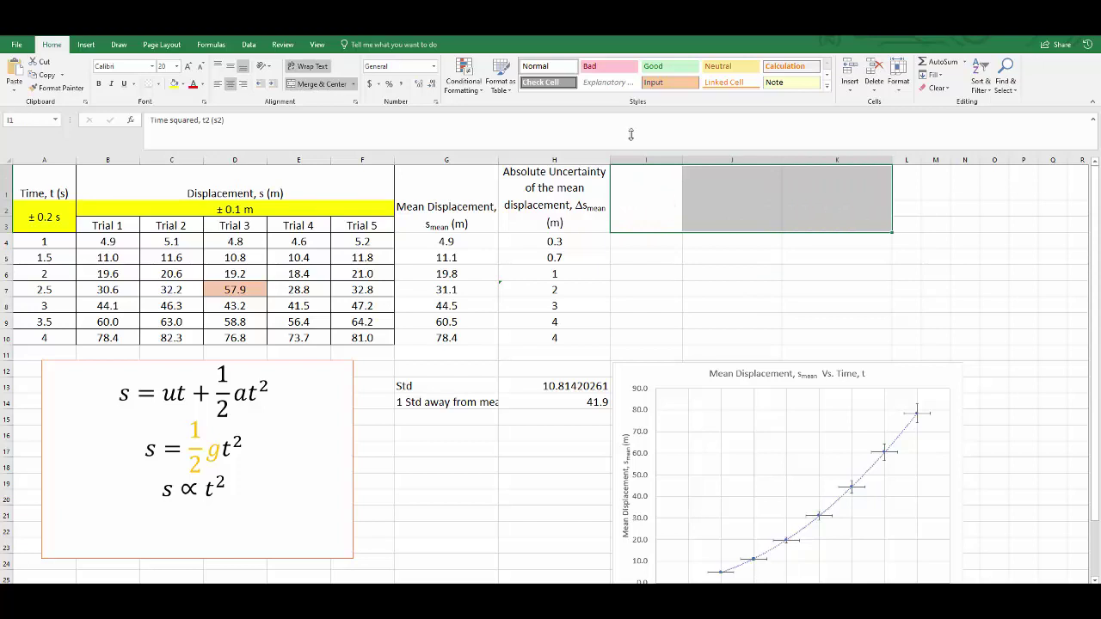
click(203, 84)
click(214, 98)
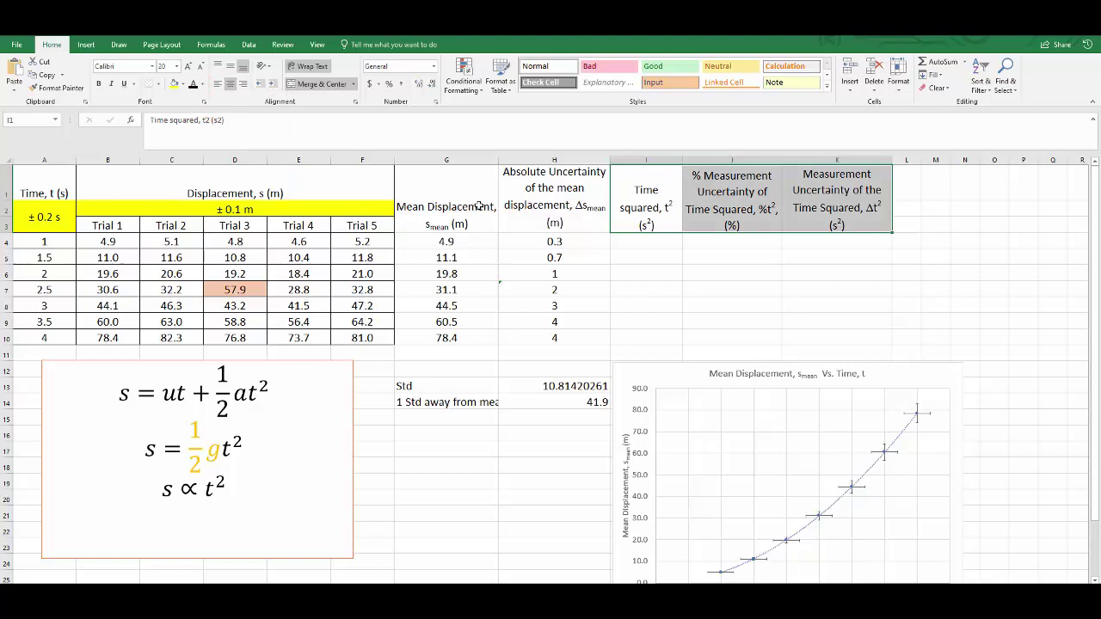
click(634, 242)
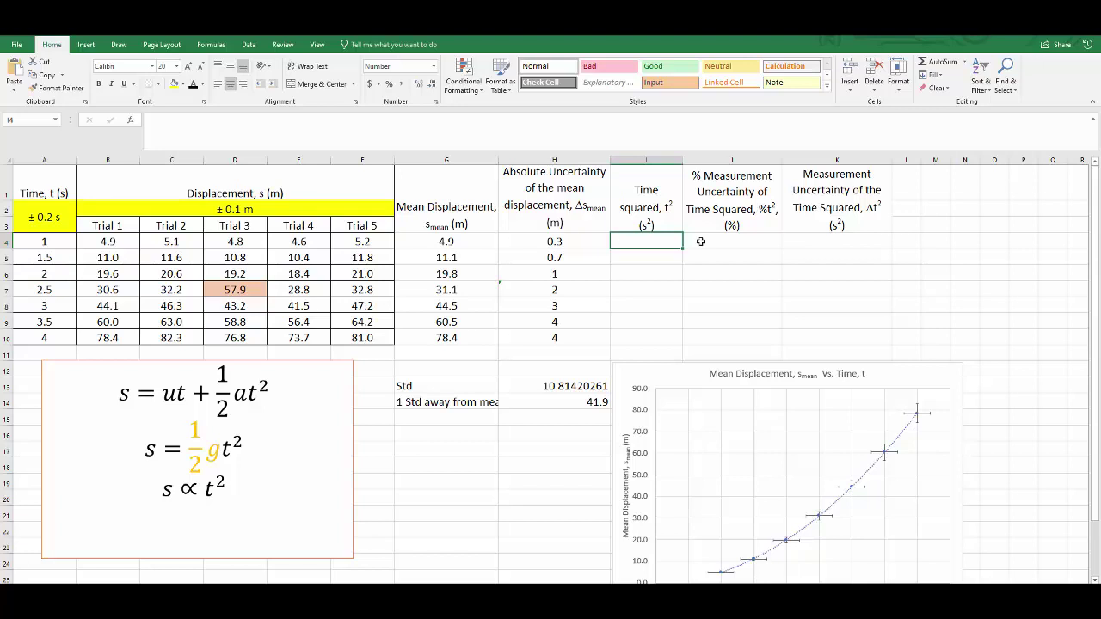
click(727, 228)
click(824, 218)
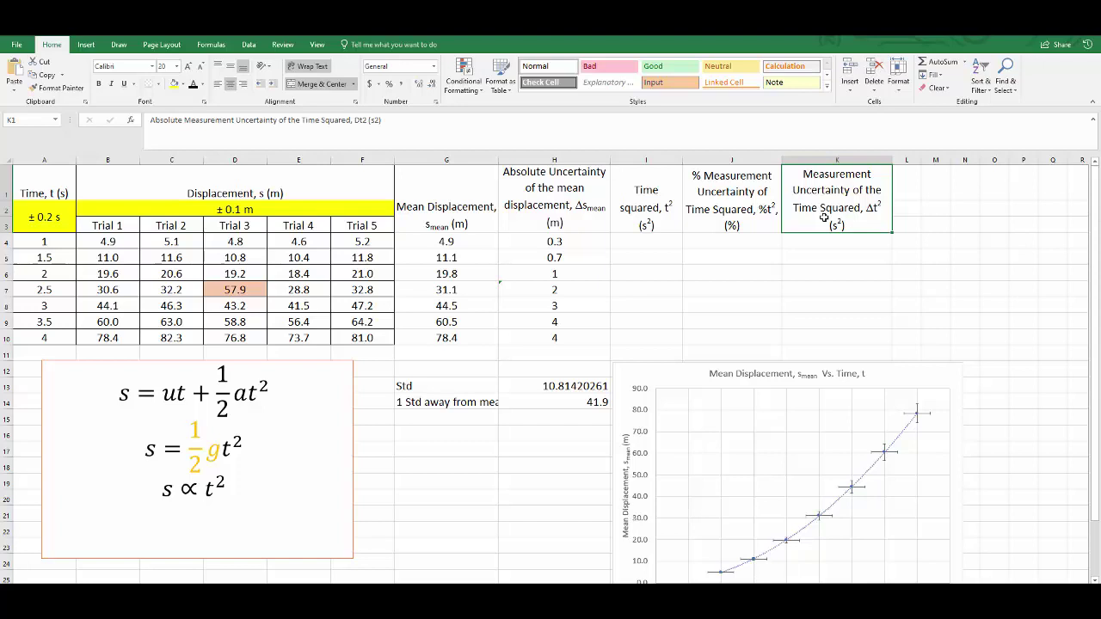
Calculate time squared in I4 with the formula =A4^2 and fill it down through I10.
click(654, 244)
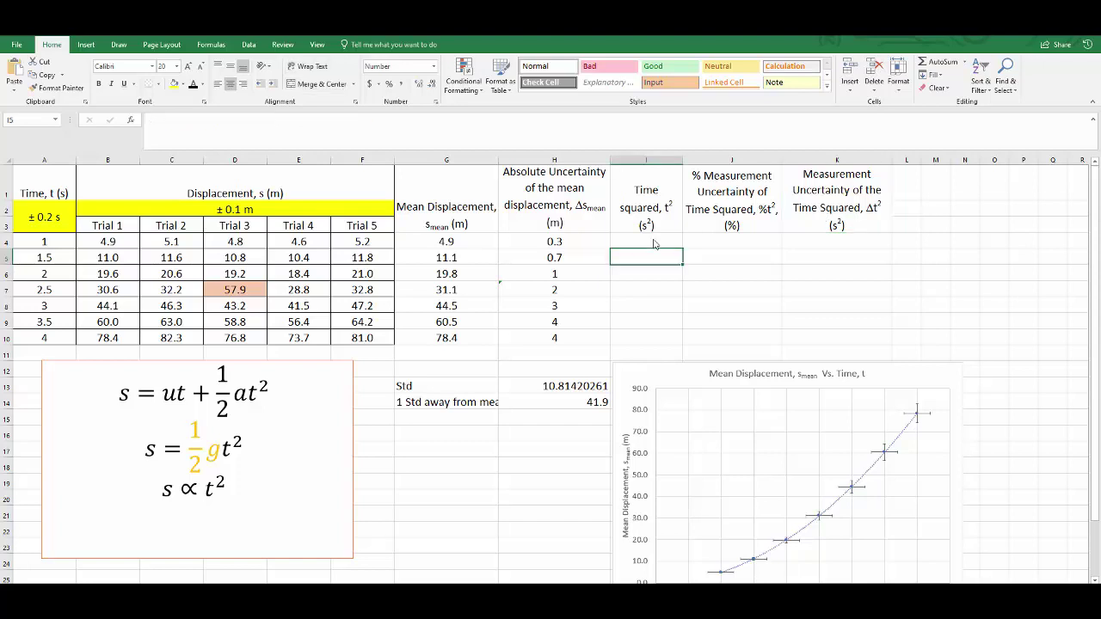
click(653, 241)
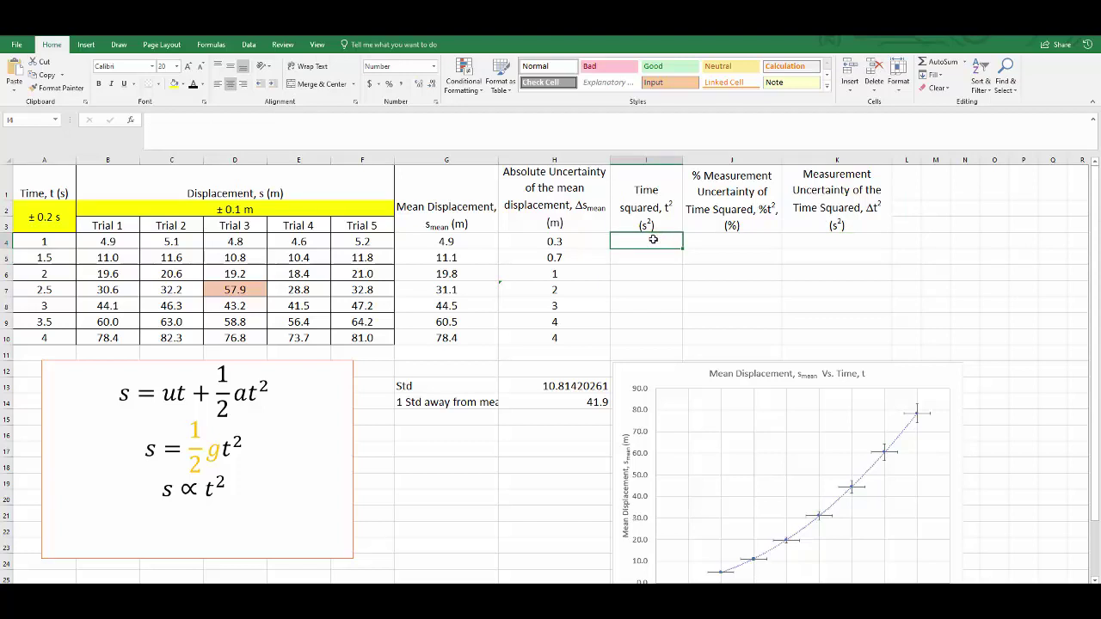
text(=)
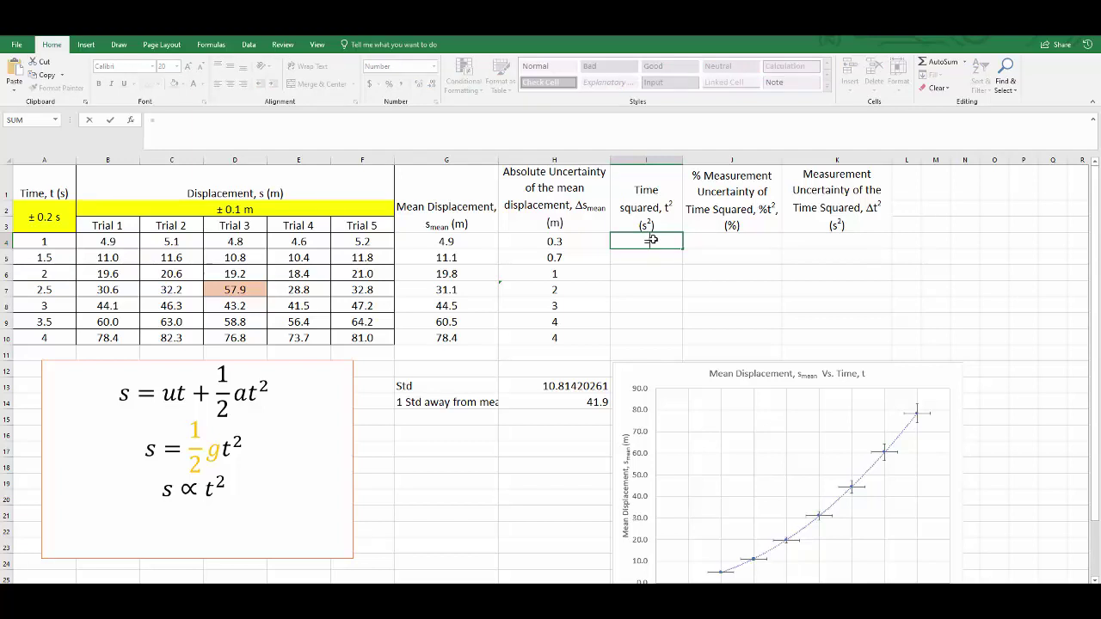
click(40, 241)
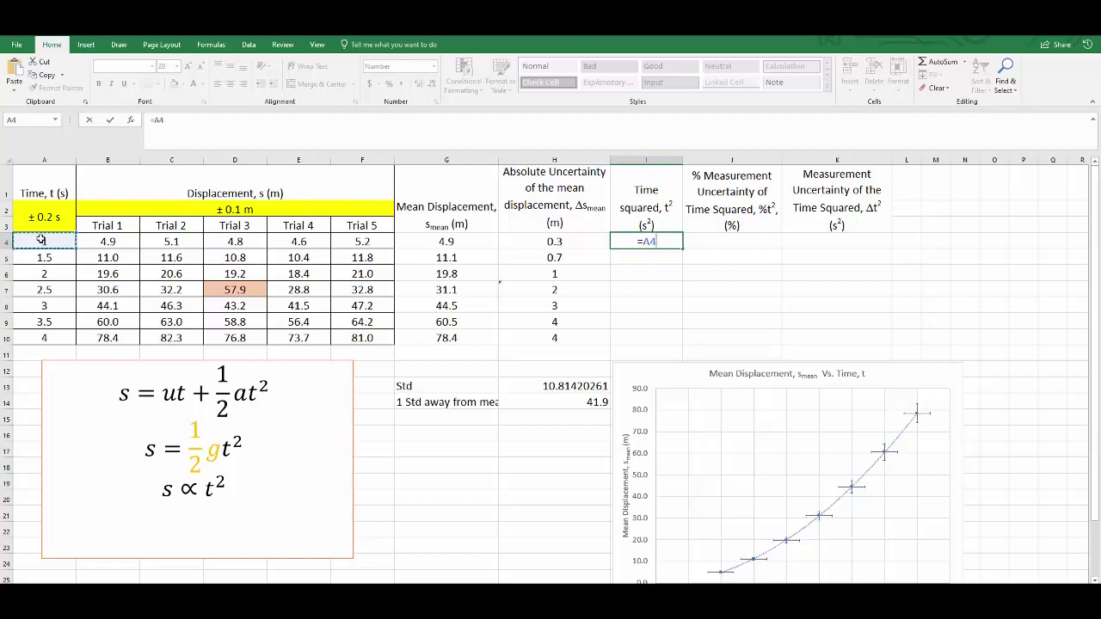
text(^2)
key(Return)
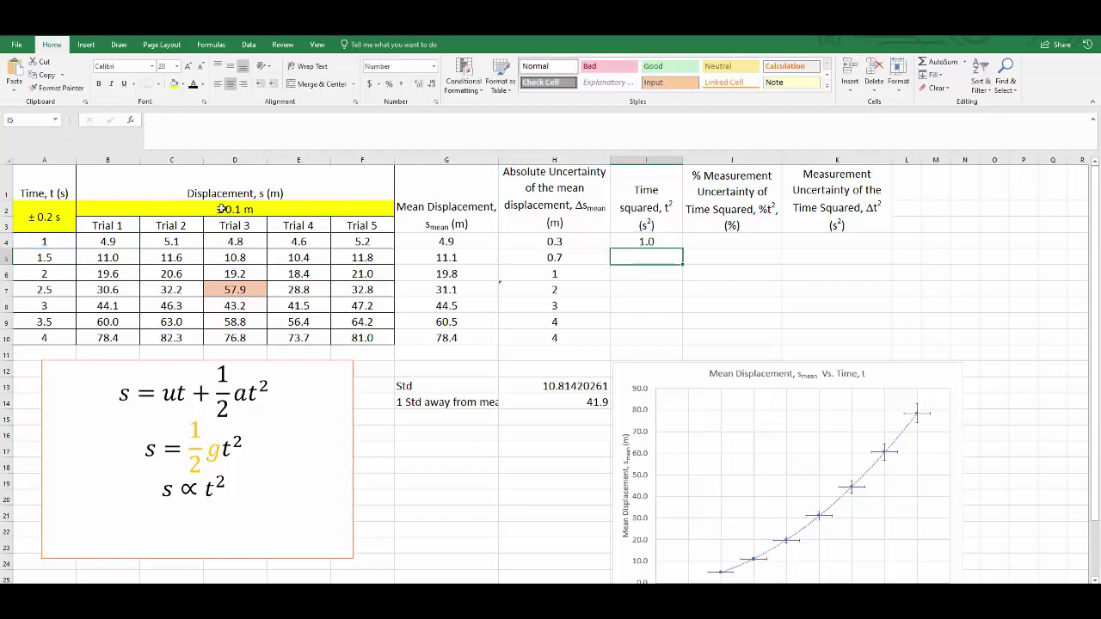
click(632, 241)
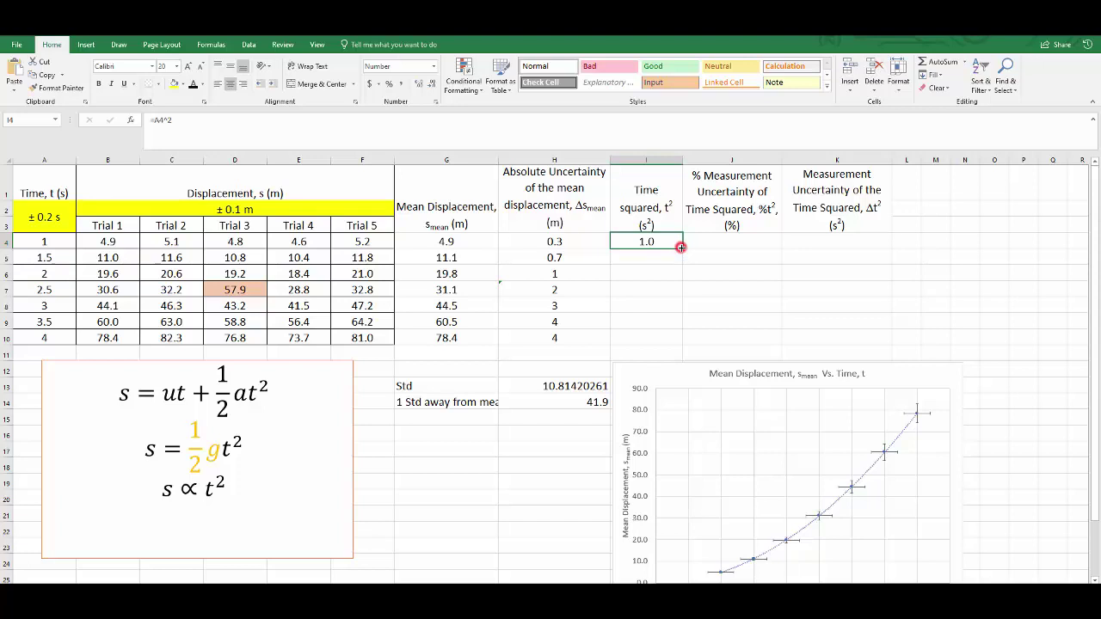
double_click(681, 247)
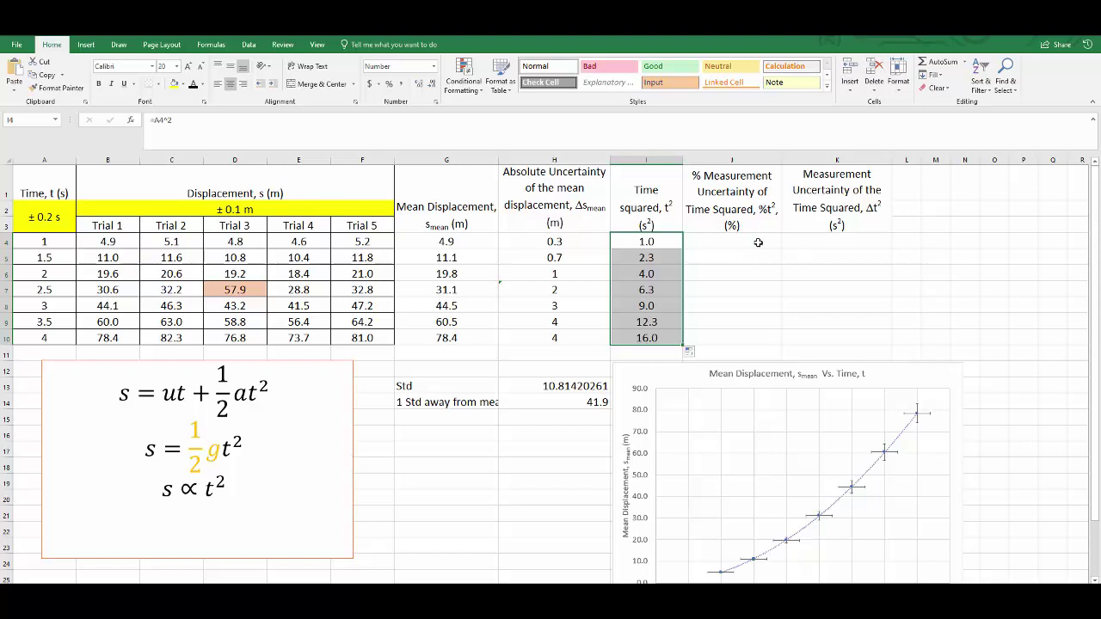
Begin the percentage uncertainty formula in J4 with the bracketed term =((0.2)/A4*100).
click(757, 243)
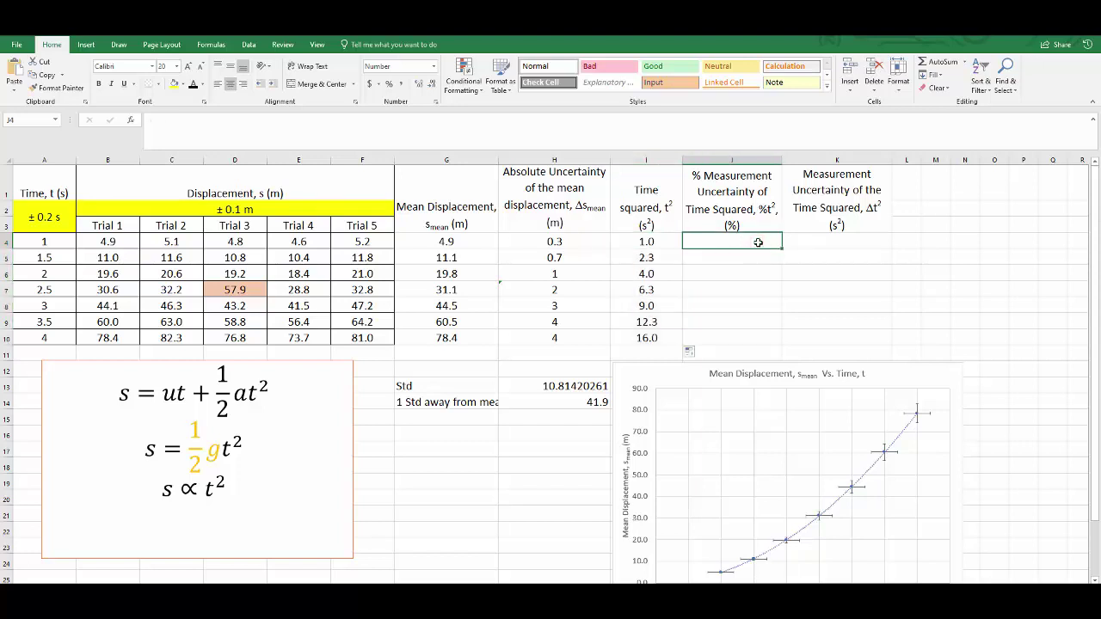
text(=)
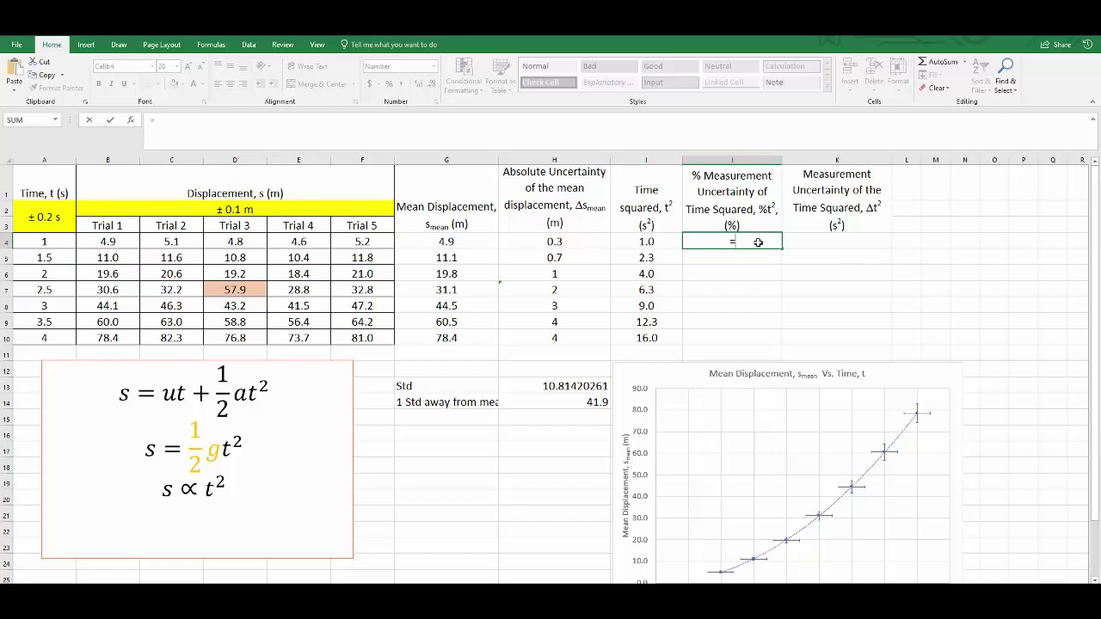
text((0.2)/)
click(52, 243)
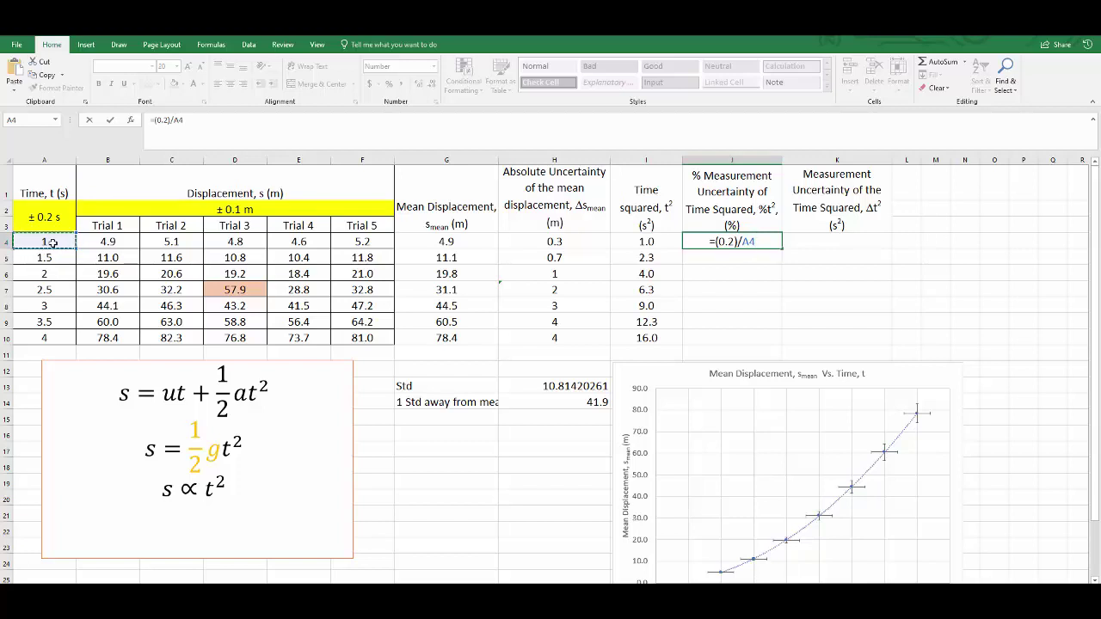
text(*100)
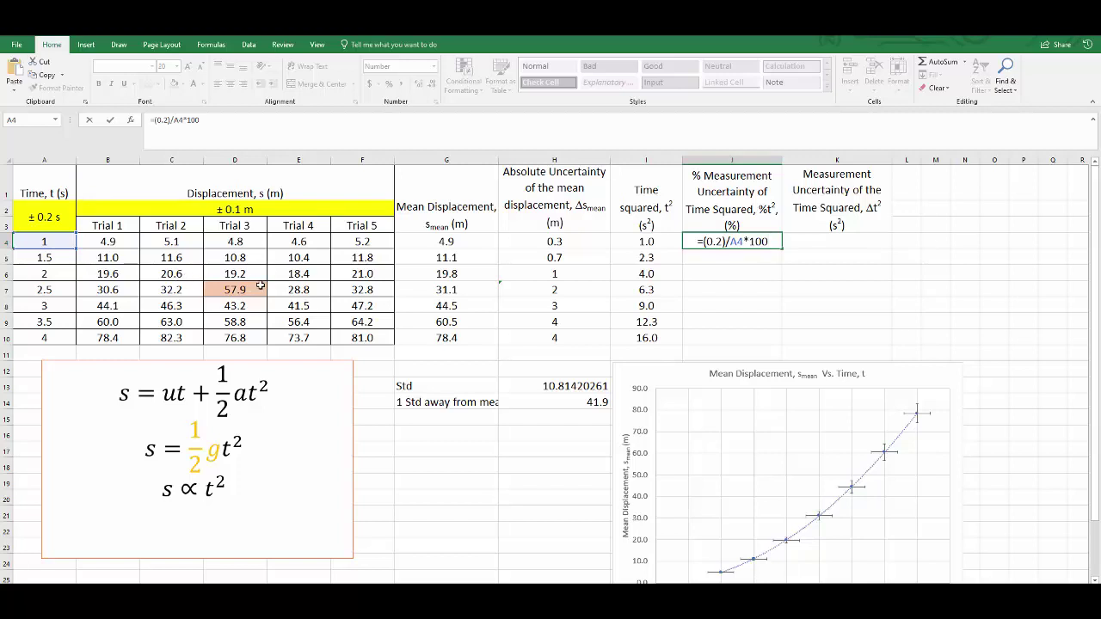
double_click(707, 241)
click(704, 241)
text(()
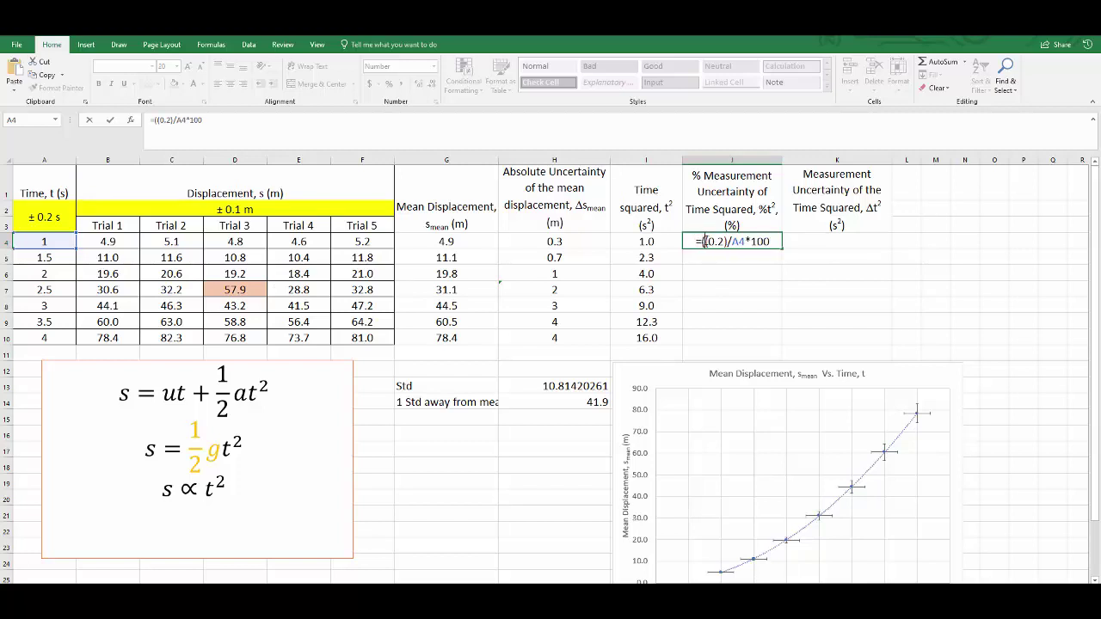
click(772, 243)
text())
Add a copy of the bracketed term to make J4 =((0.2)/A4*100)+((0.2)/A4*100), and fill the formula down through J10.
drag(773, 243, 701, 241)
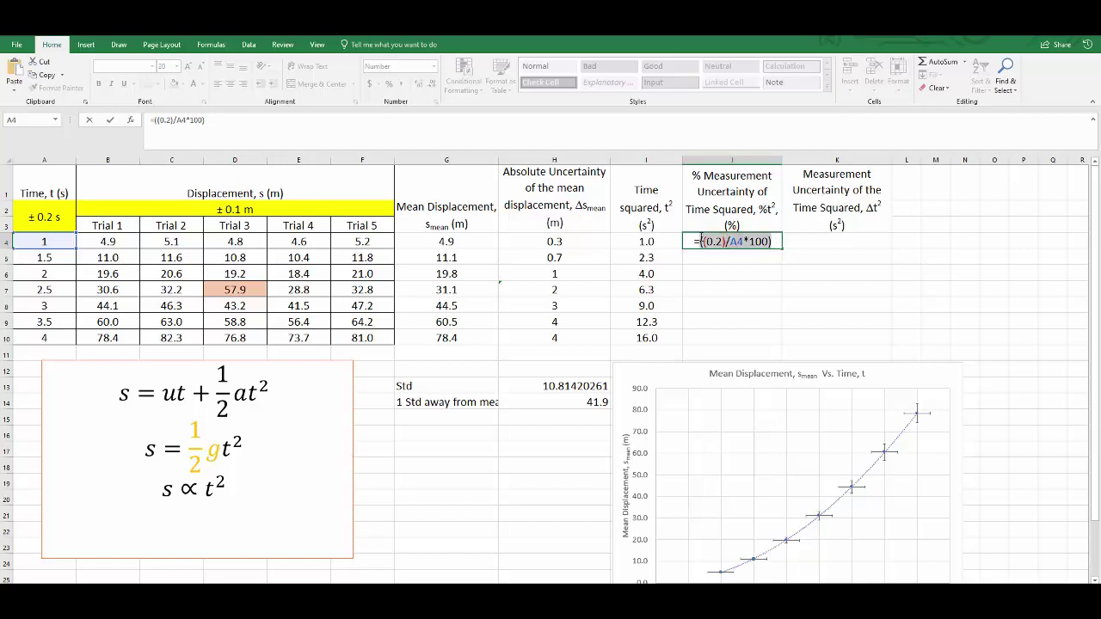
text(()
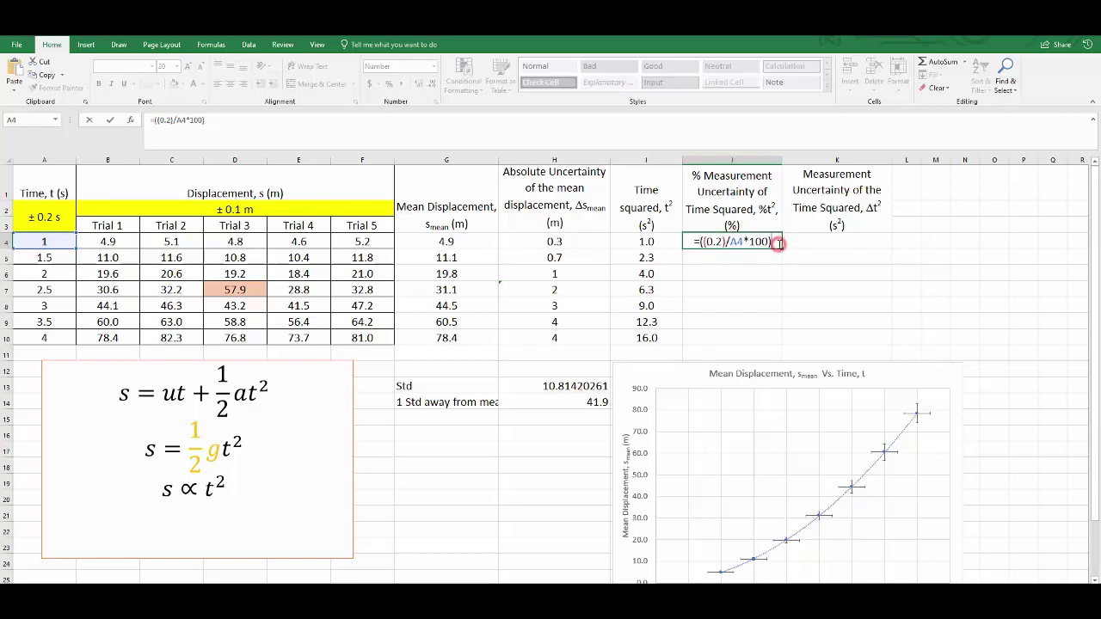
text(+)
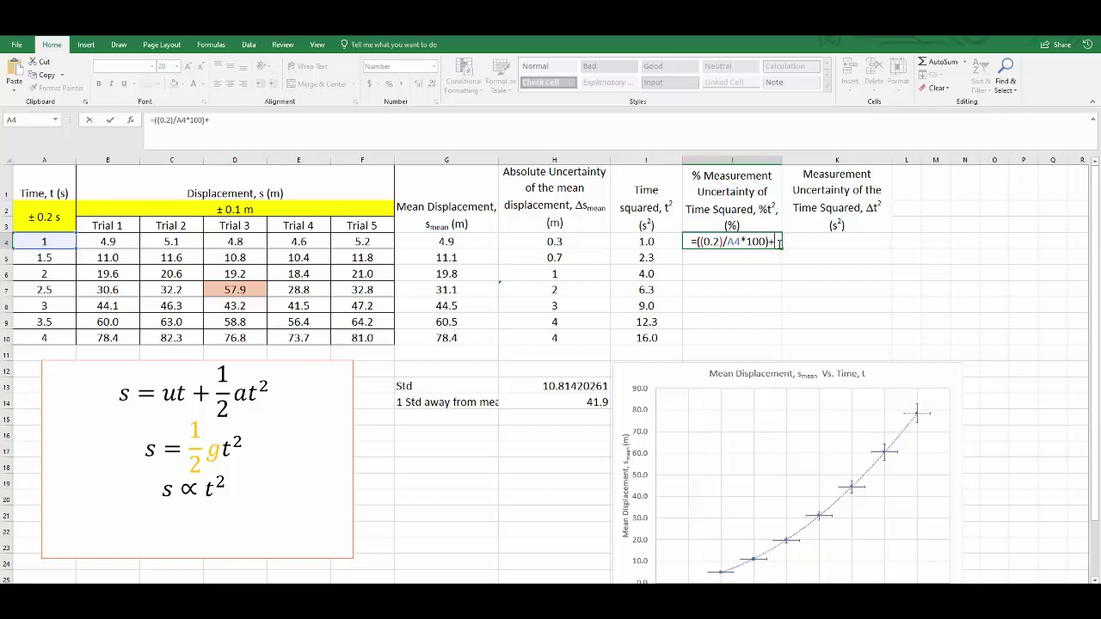
key(ctrl+v)
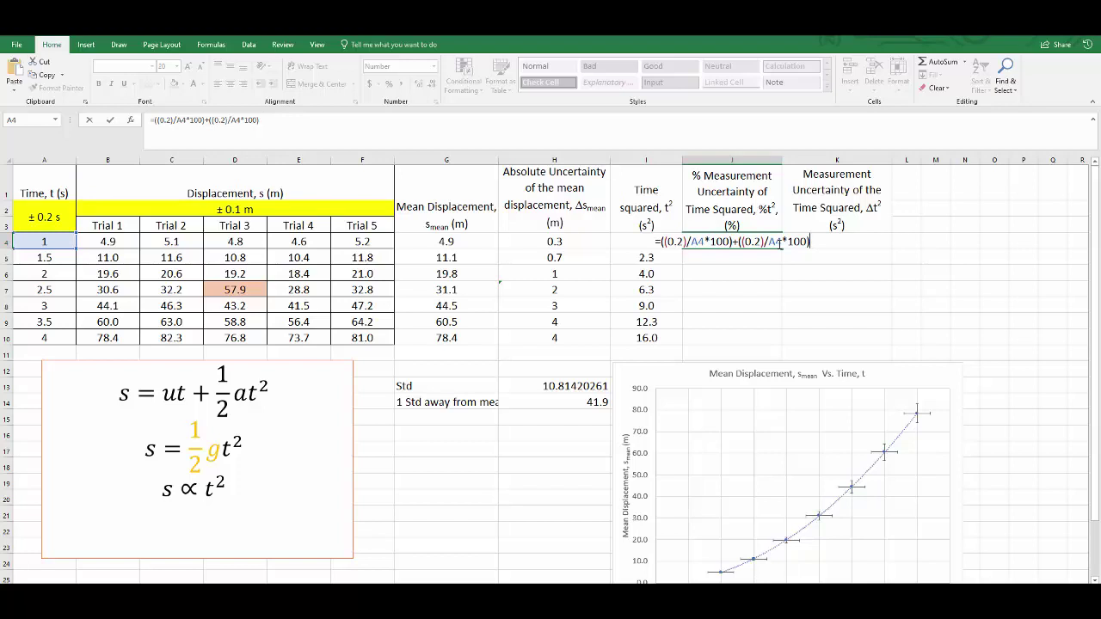
key(Return)
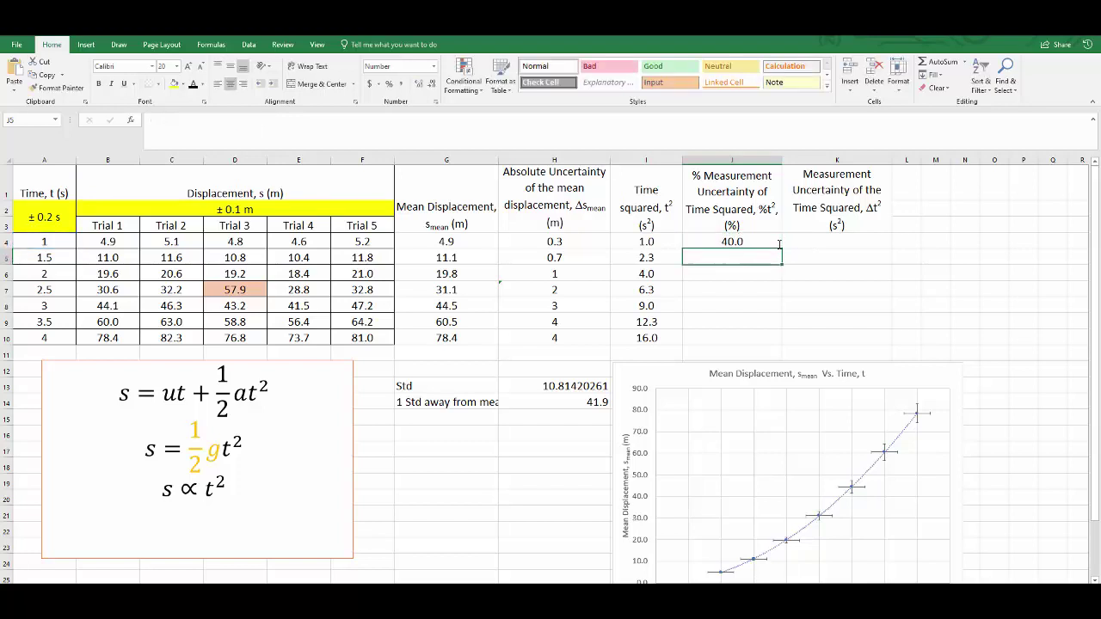
click(775, 238)
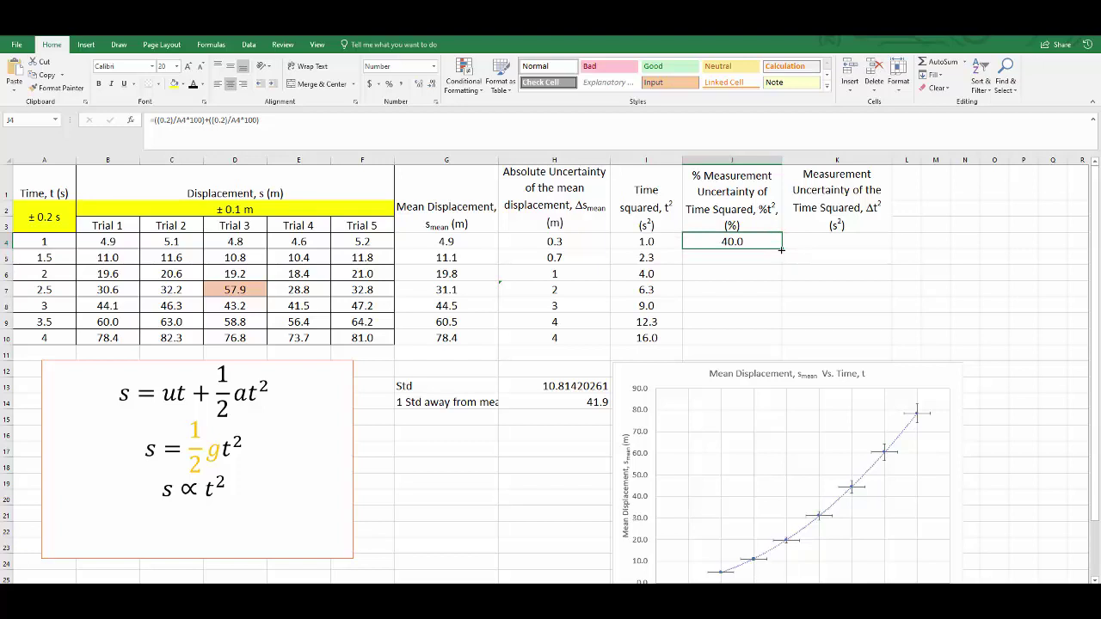
double_click(781, 249)
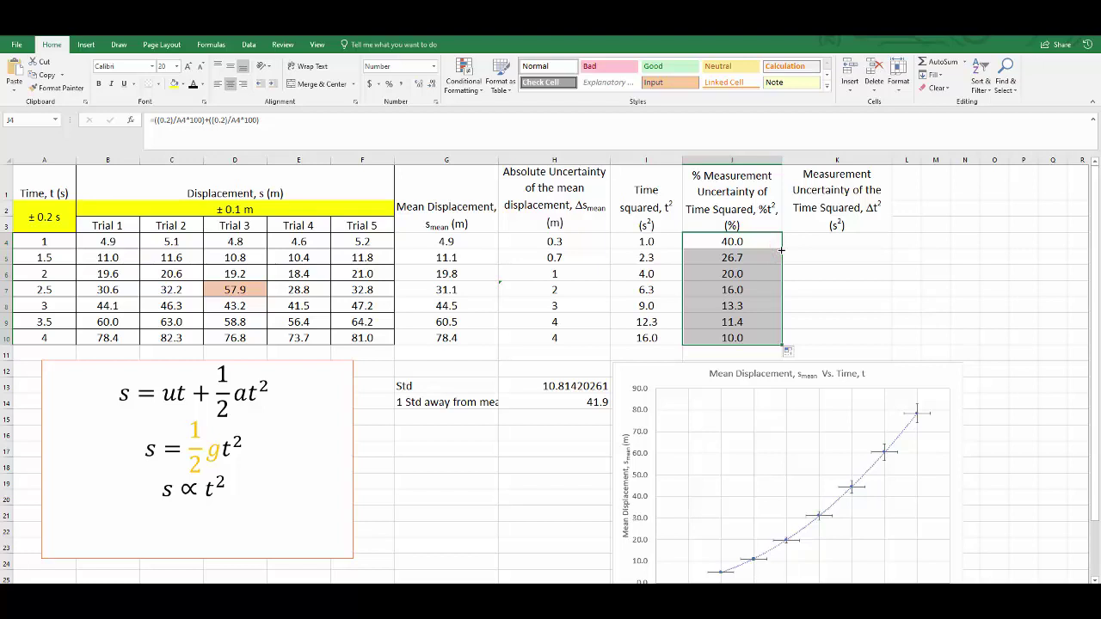
click(766, 260)
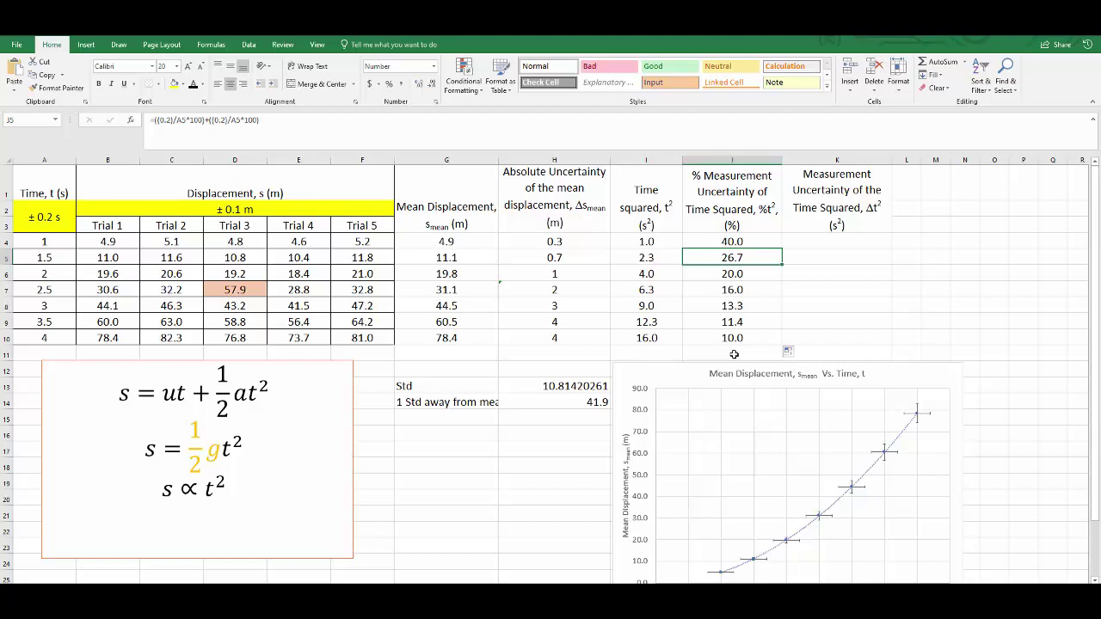
click(42, 339)
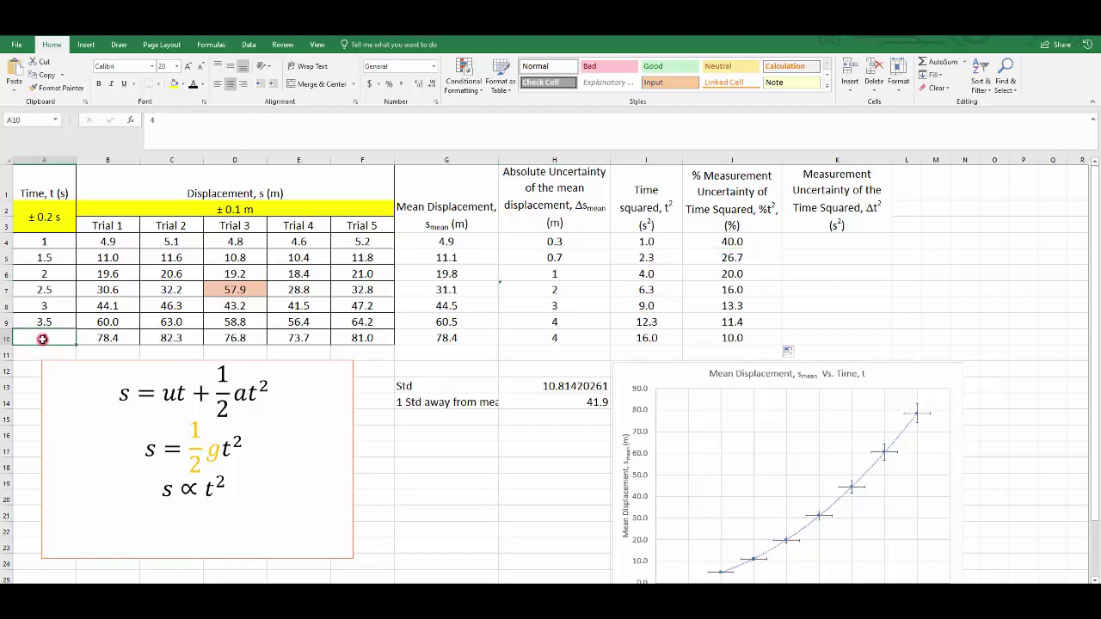
click(707, 340)
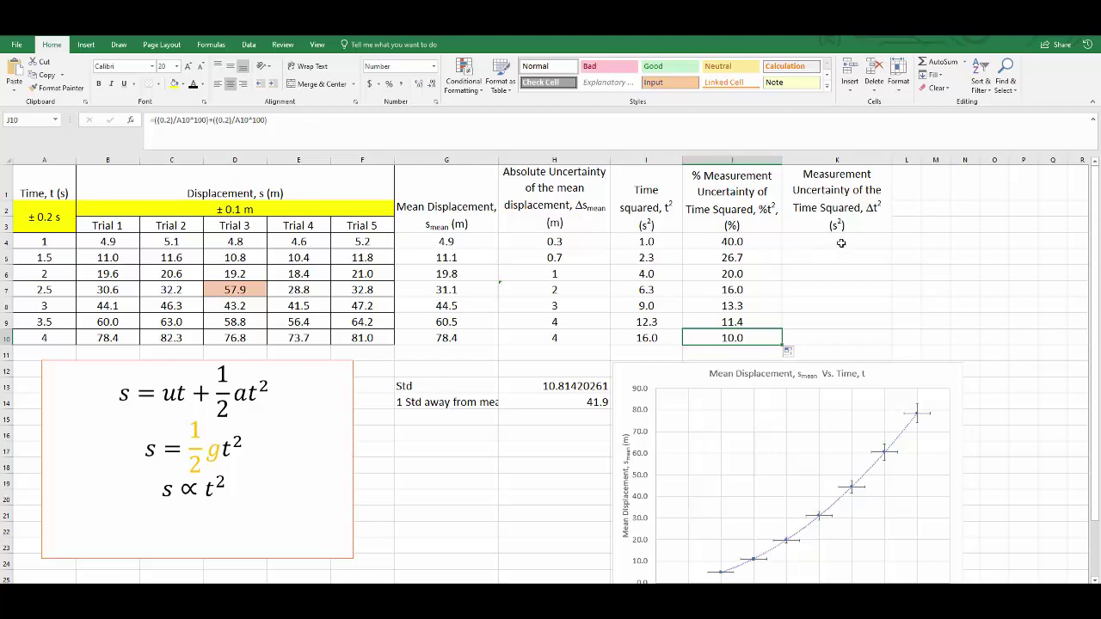
click(841, 243)
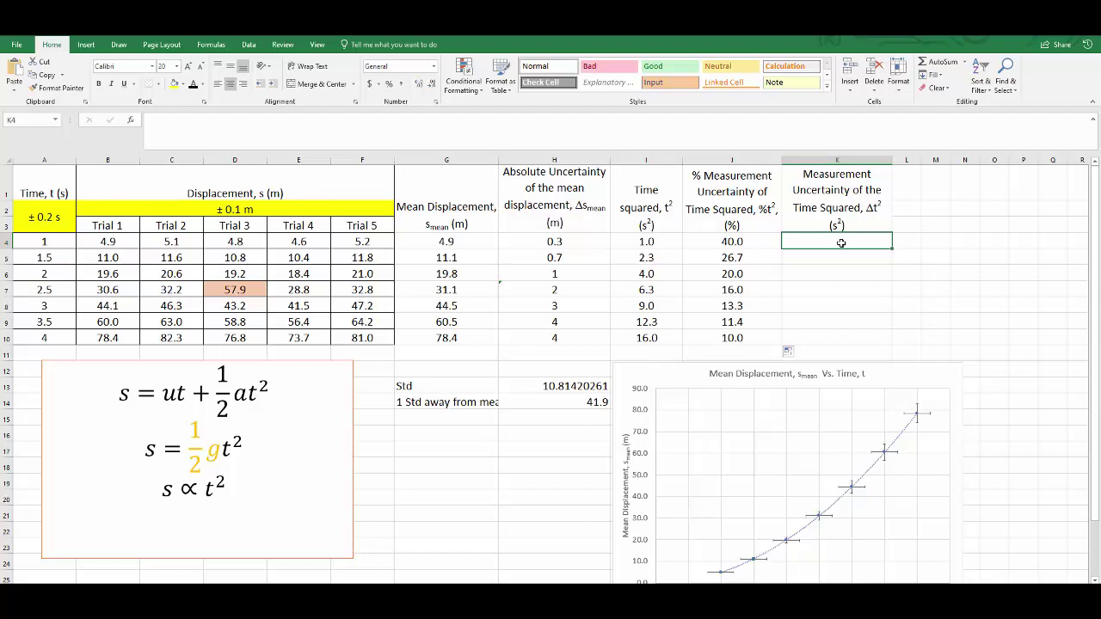
click(747, 241)
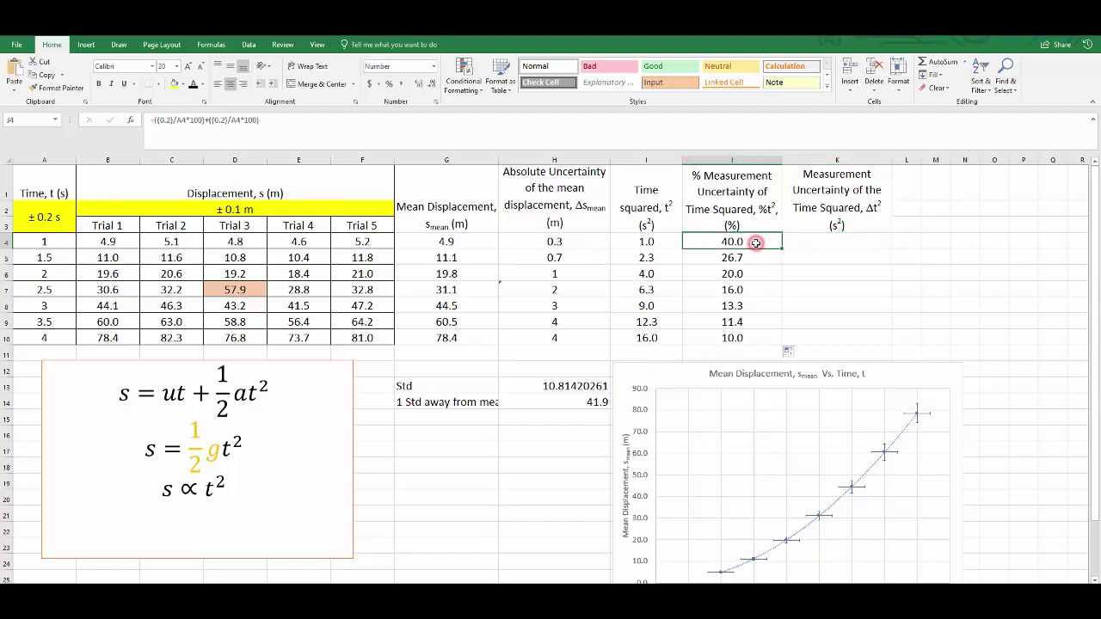
click(659, 242)
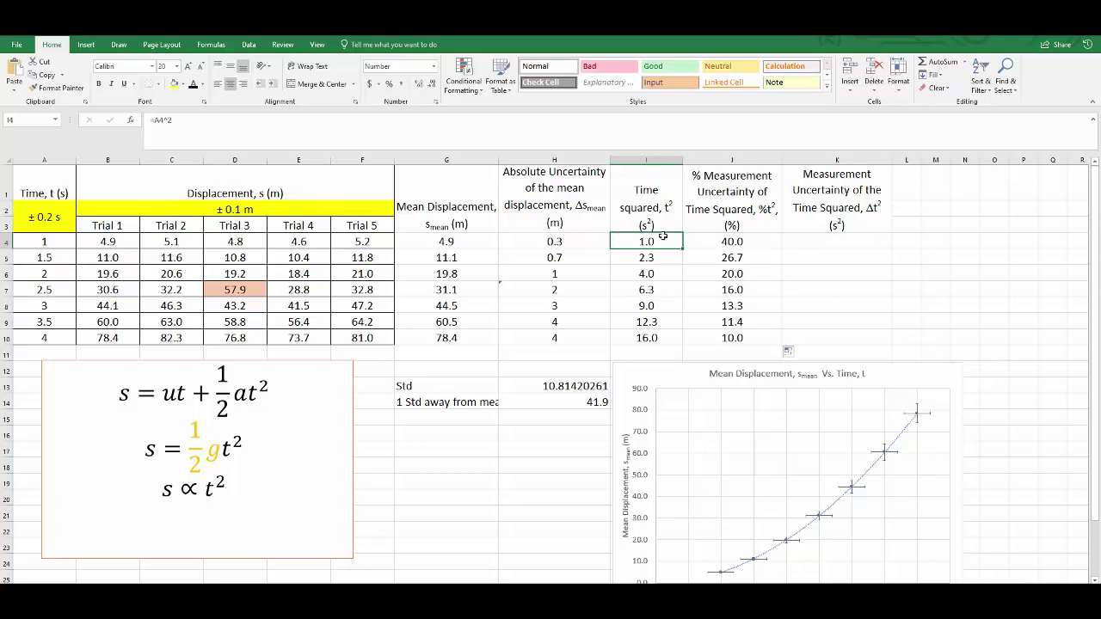
Calculate the absolute uncertainty of time squared in K4 with =J4/100*I4 and fill it down through K10.
click(819, 244)
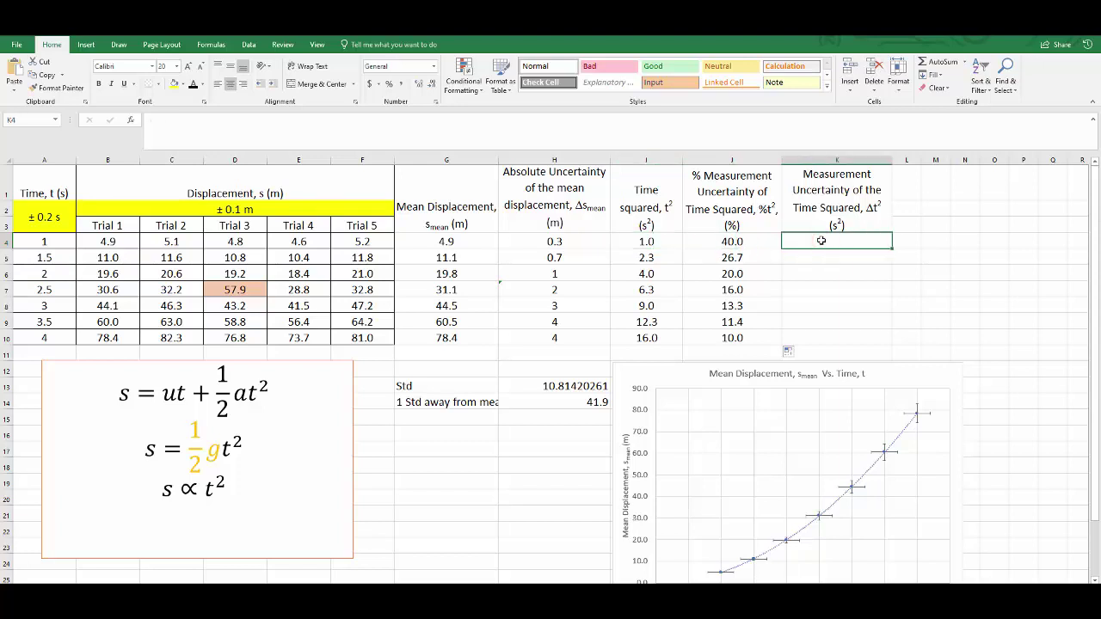
text(=)
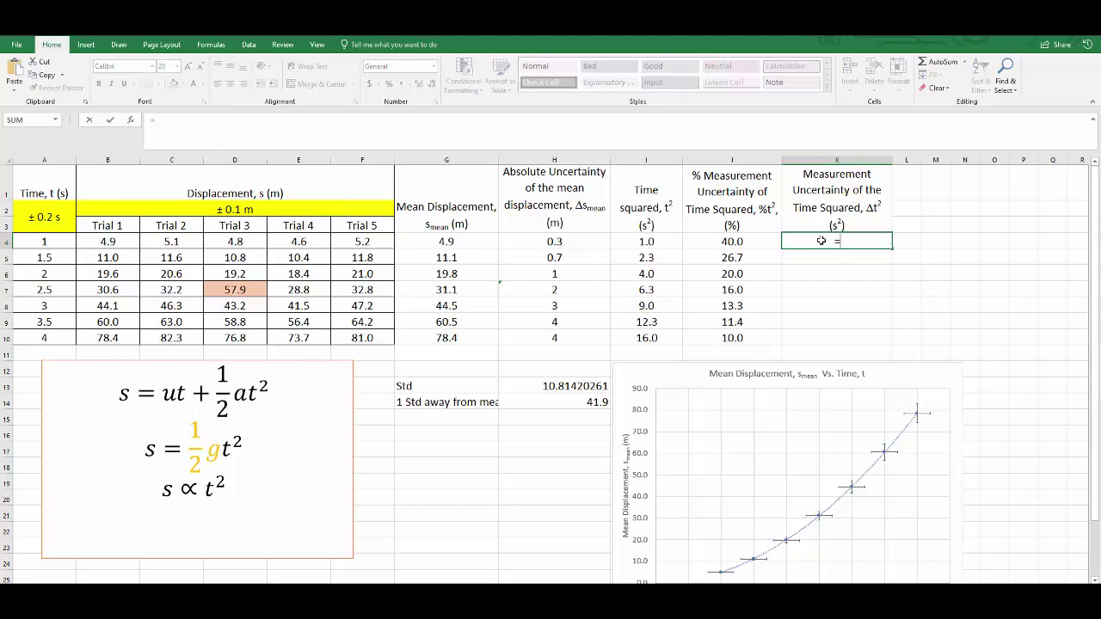
click(754, 244)
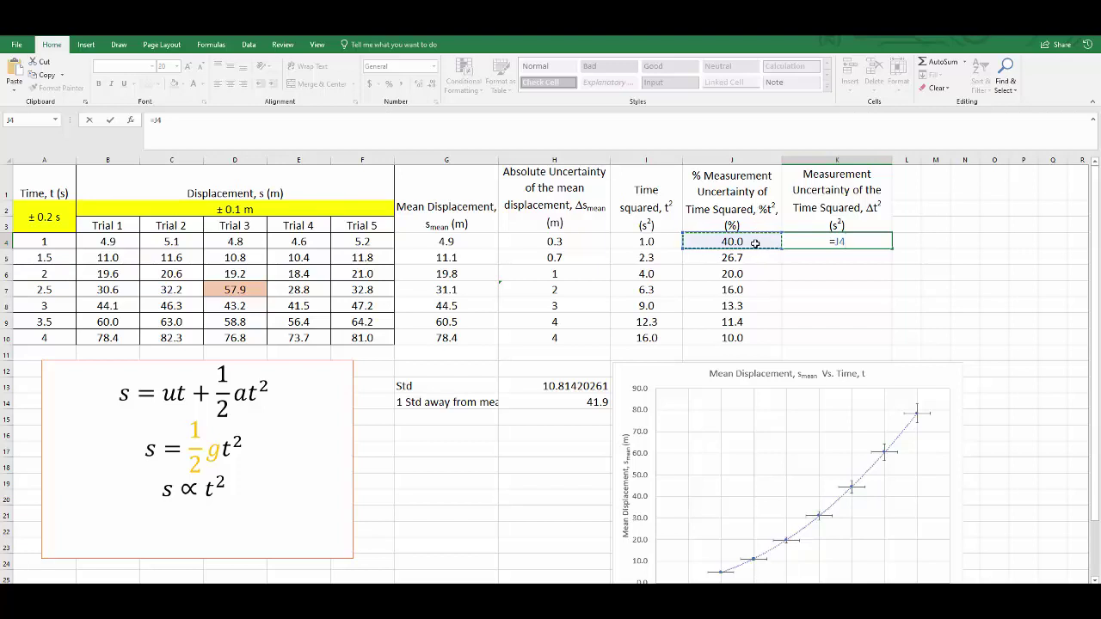
text(/100*)
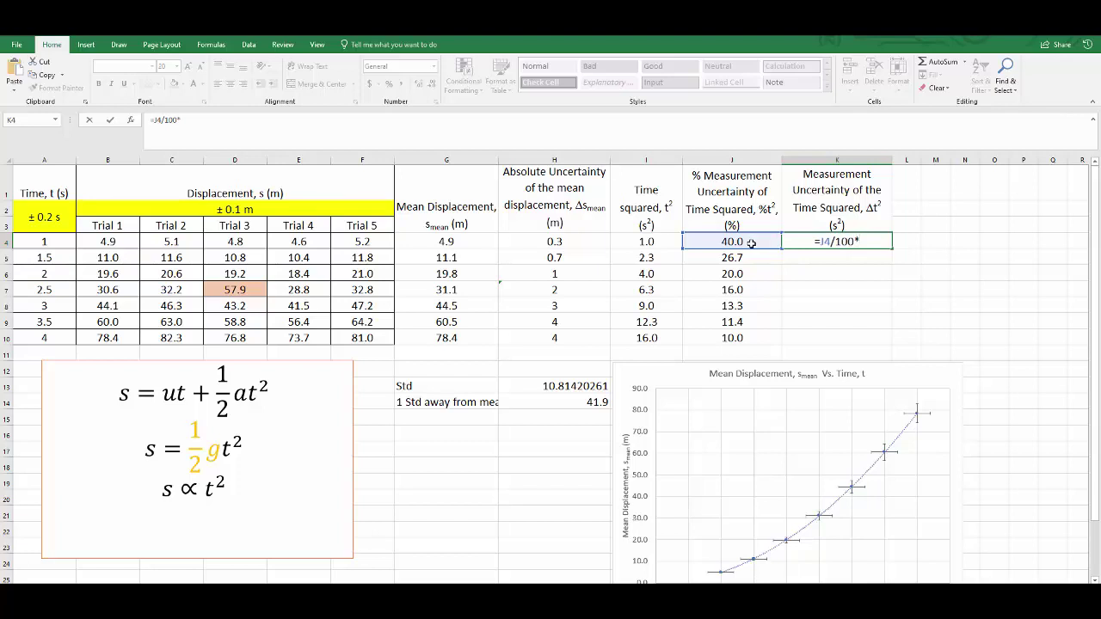
click(661, 239)
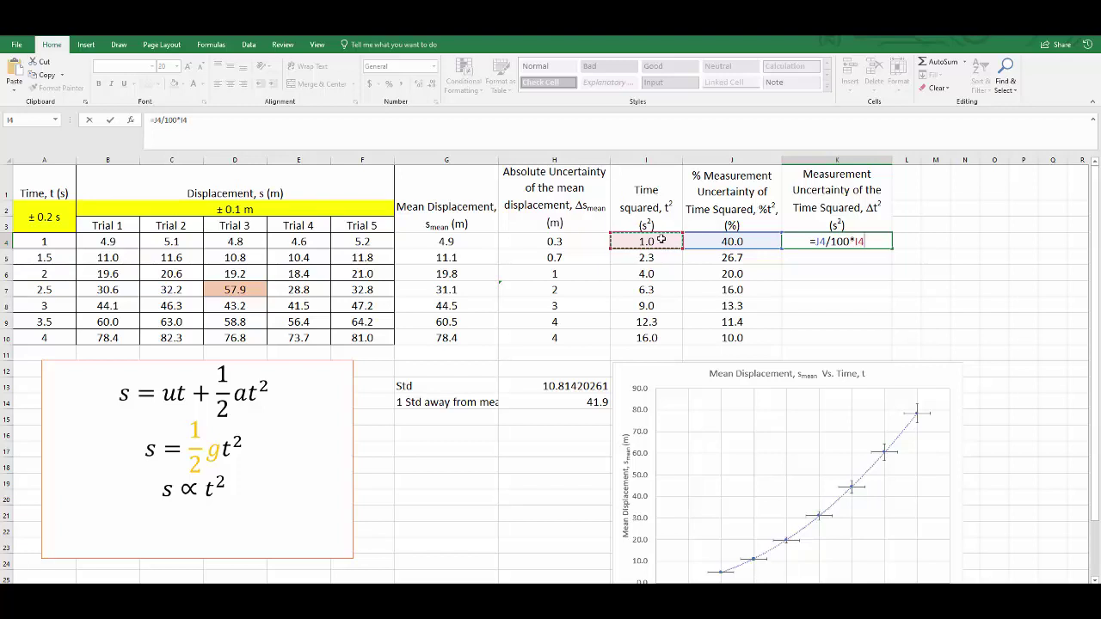
key(Return)
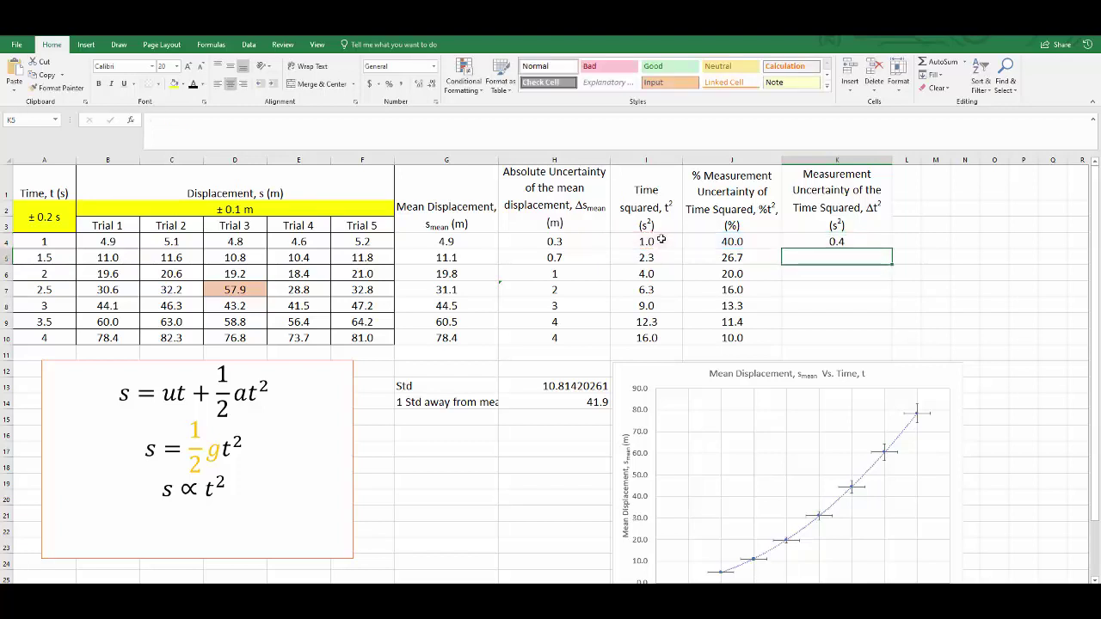
click(877, 241)
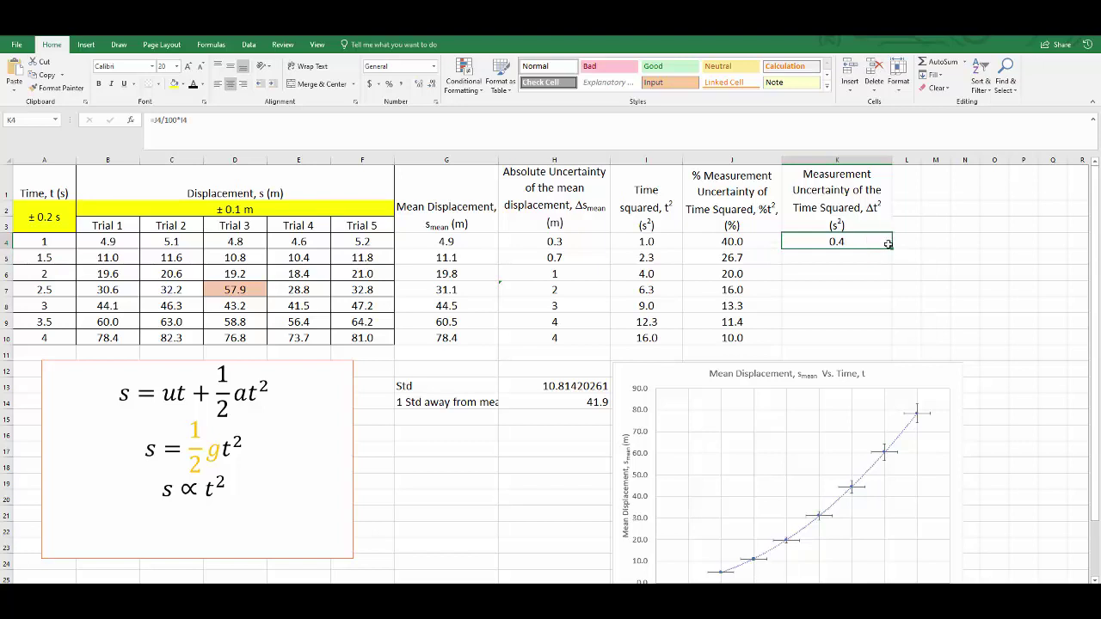
double_click(892, 249)
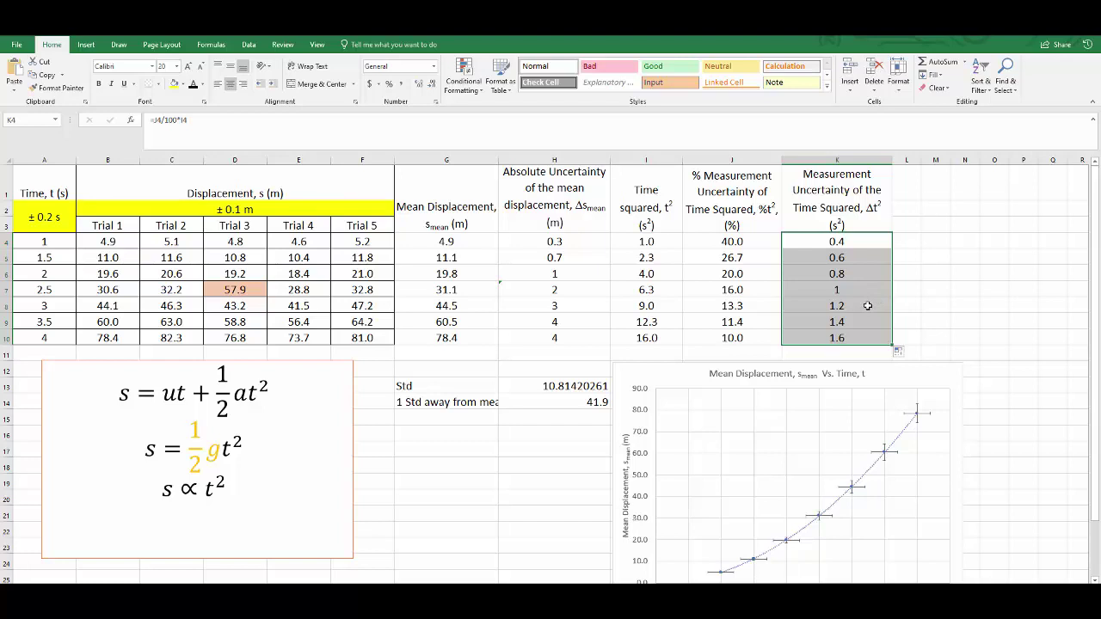
Reduce the absolute uncertainties in K8:K10 and the percentage uncertainties in J4:J10 to zero decimal places.
drag(868, 306, 867, 330)
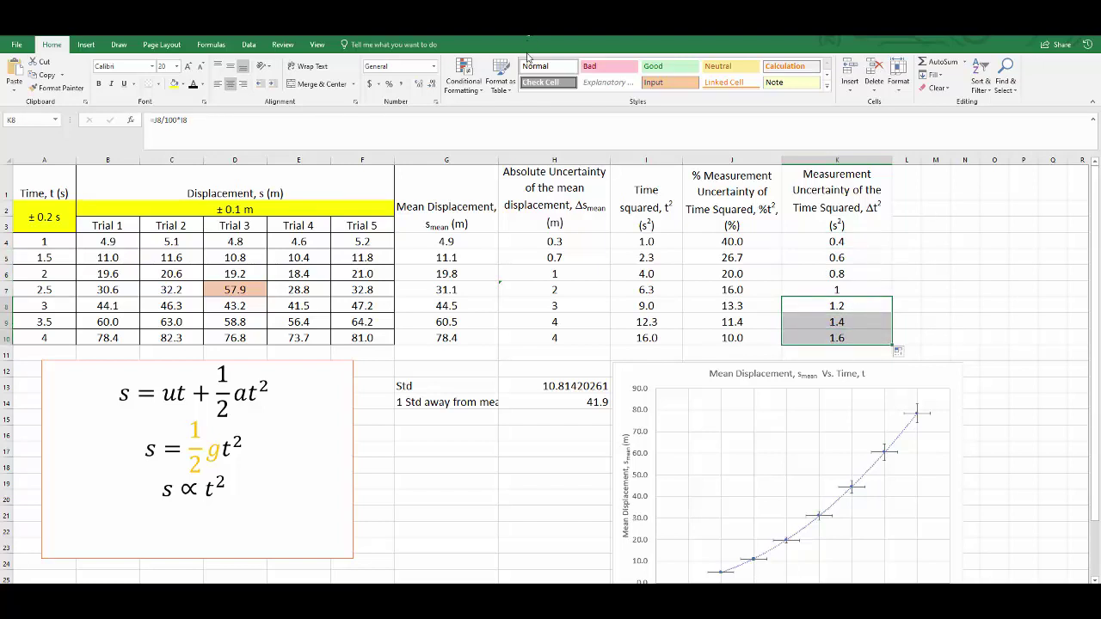
click(434, 83)
drag(756, 243, 762, 334)
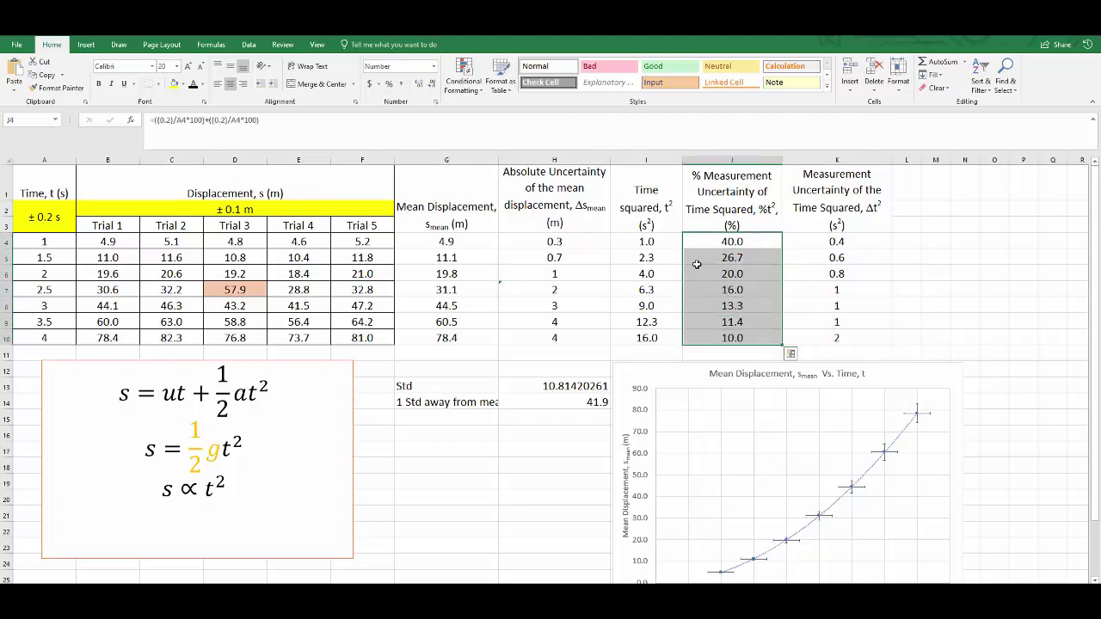
click(428, 84)
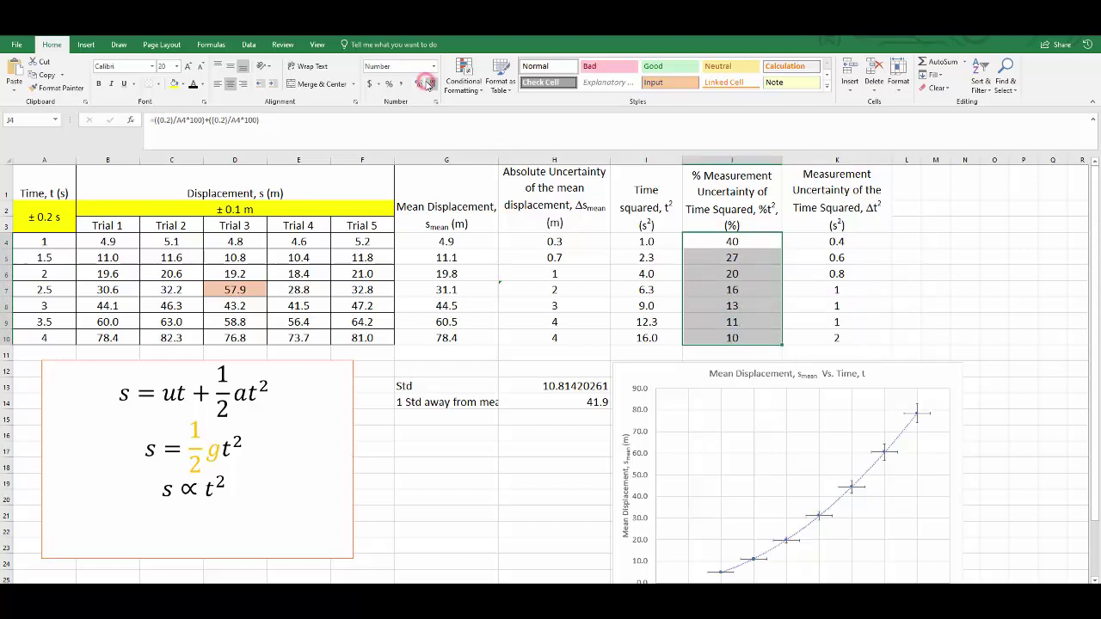